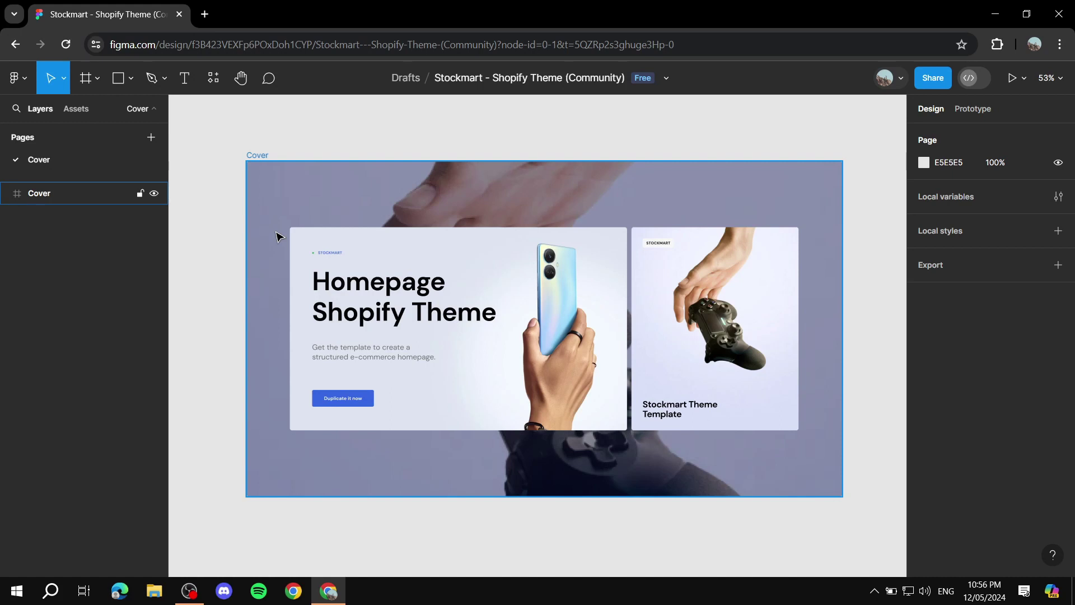
- Find the Figma to Shopify with Instant plugin, run it and move its window clear of the cover headline
click(403, 162)
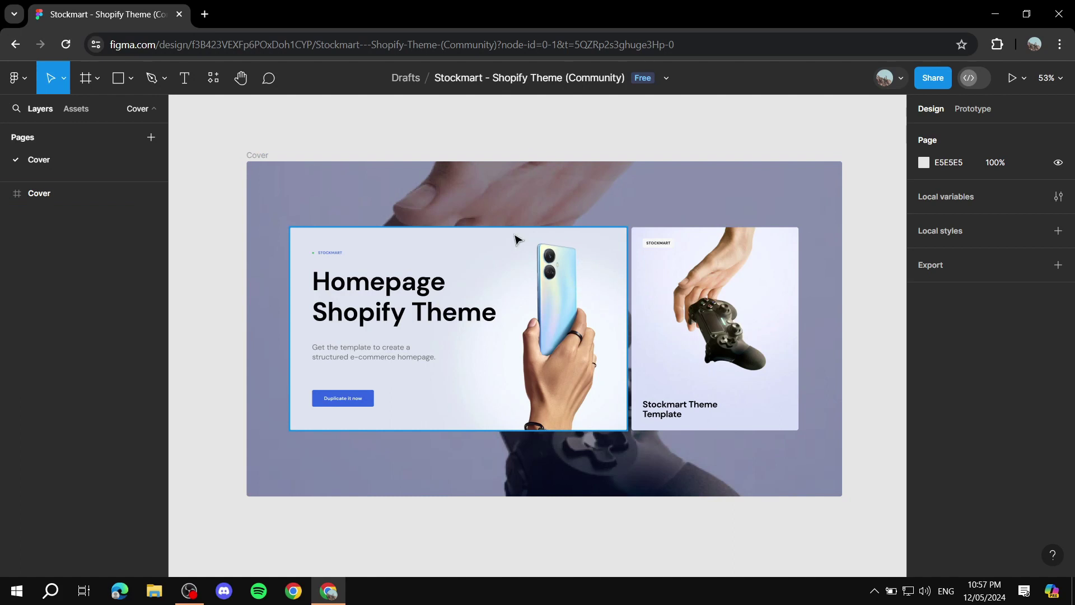
click(213, 81)
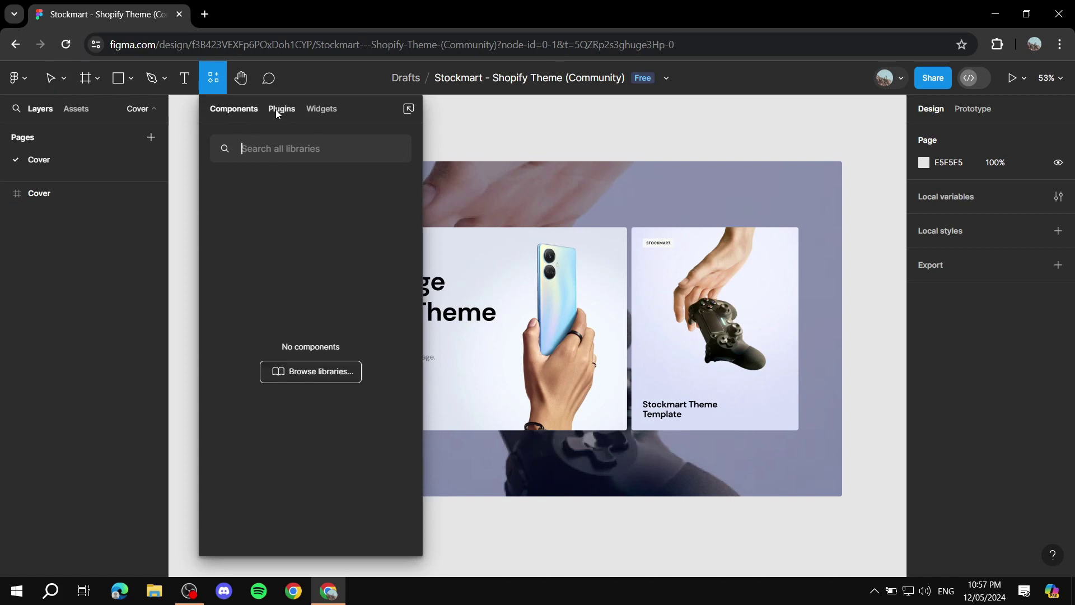
text(Figma to shopify)
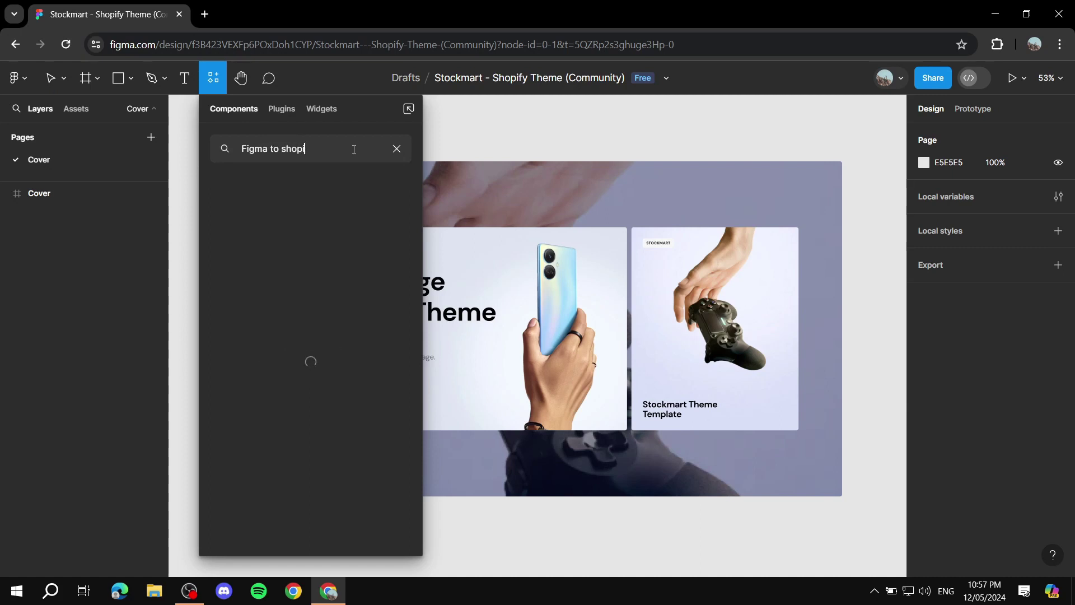
click(287, 110)
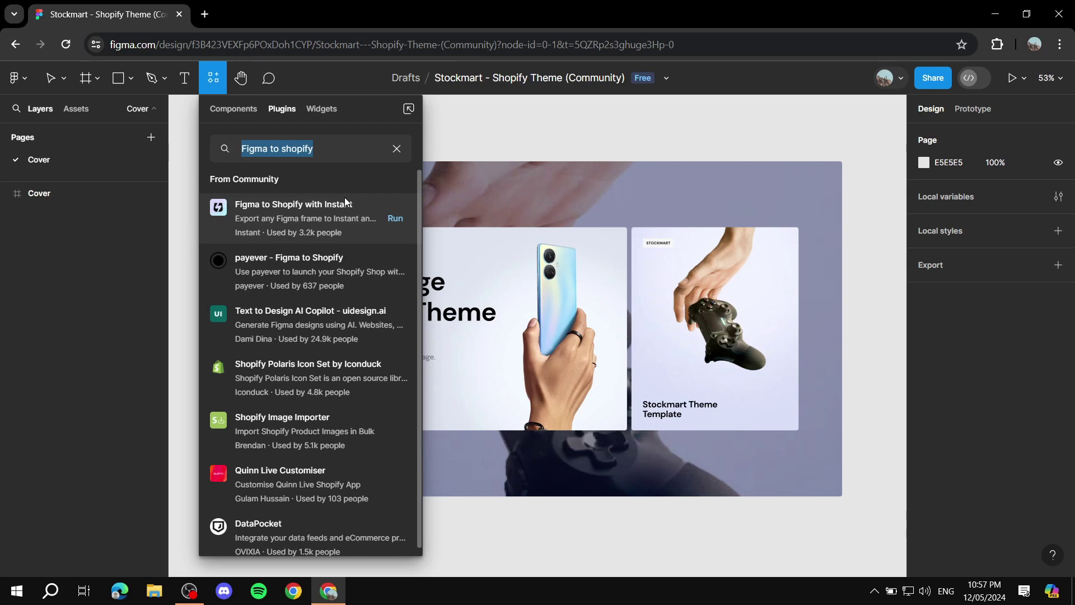
click(345, 220)
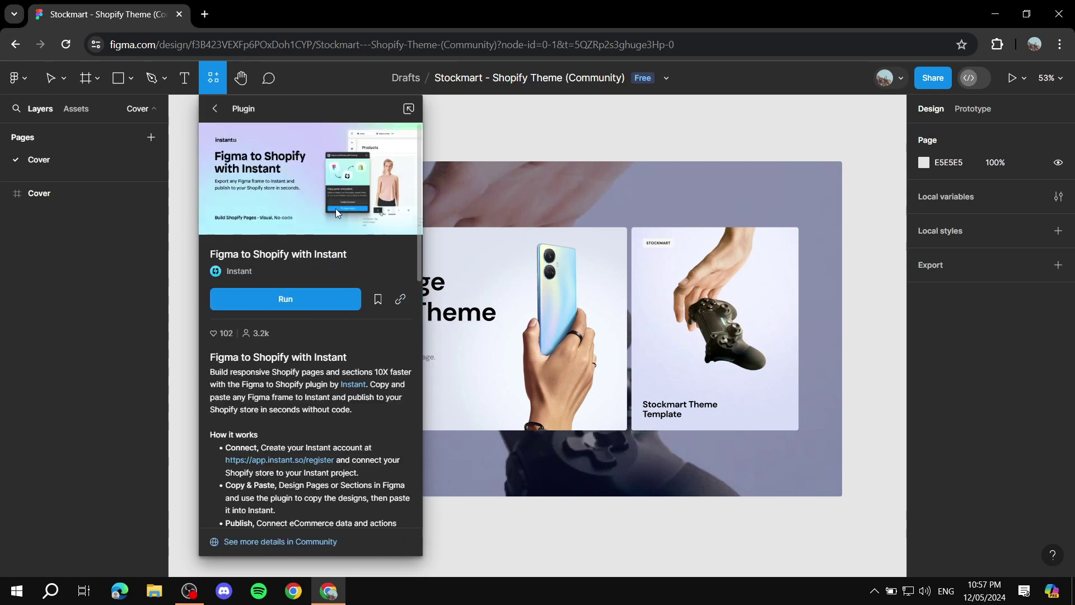
click(300, 299)
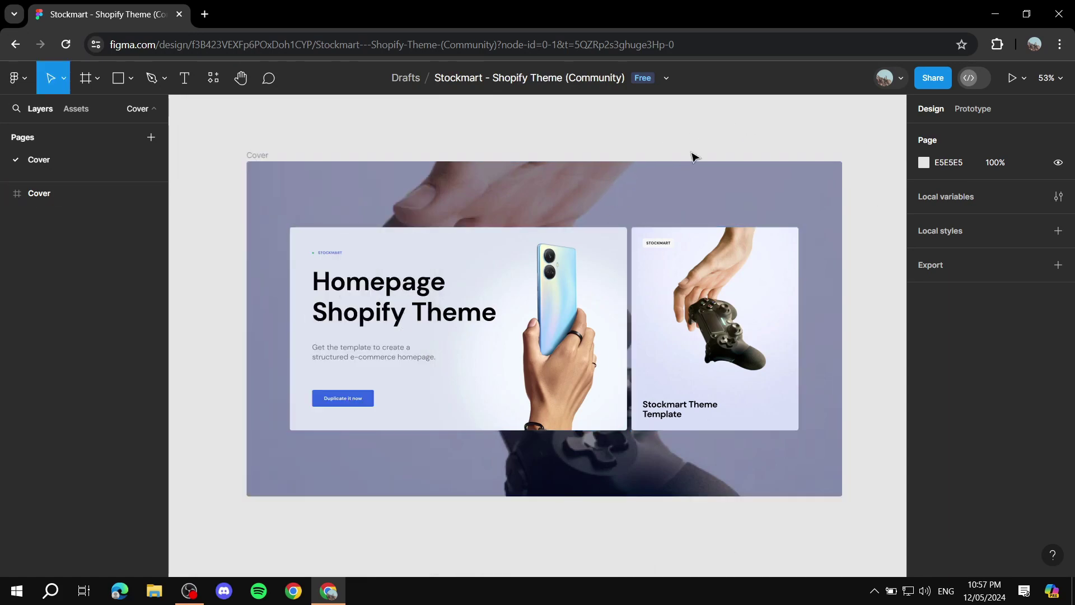
drag(553, 216, 749, 189)
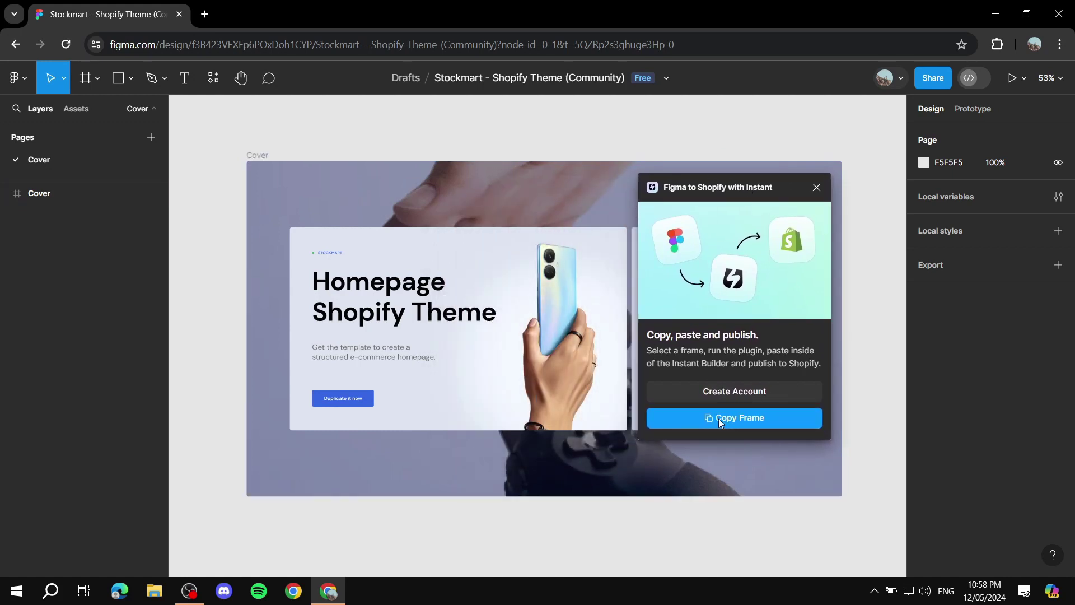
- Create an Instant account from the plugin by signing up with Google, and close the Instant site afterwards opened
click(723, 392)
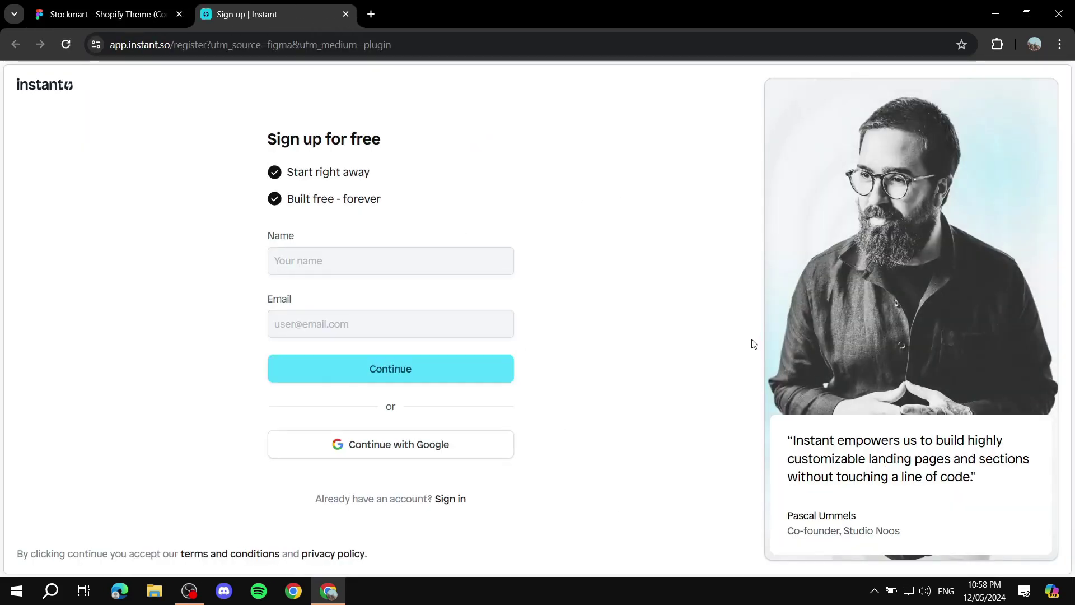
click(437, 449)
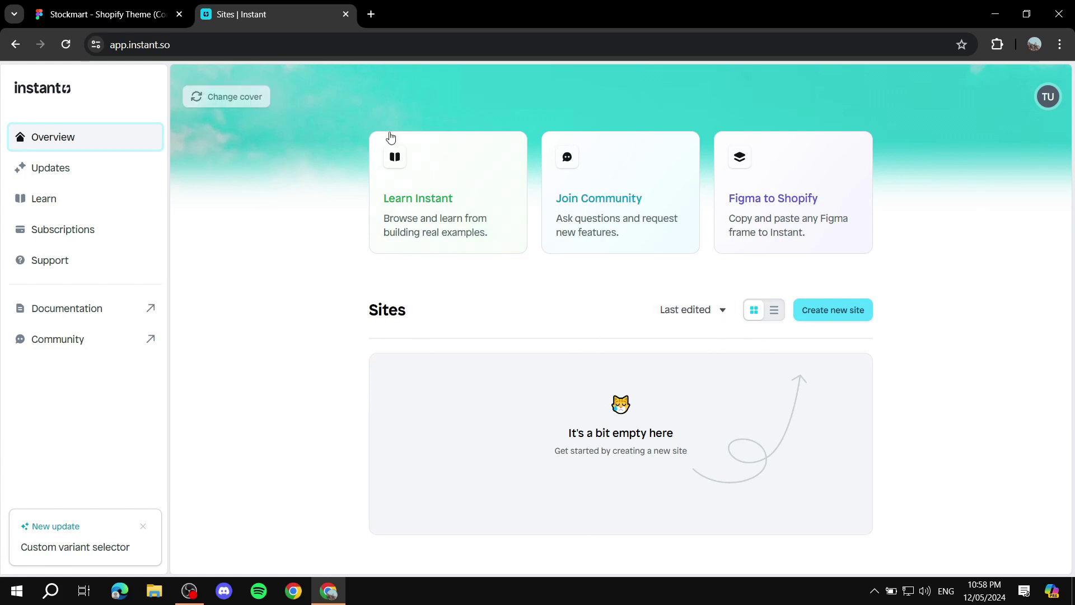
click(344, 15)
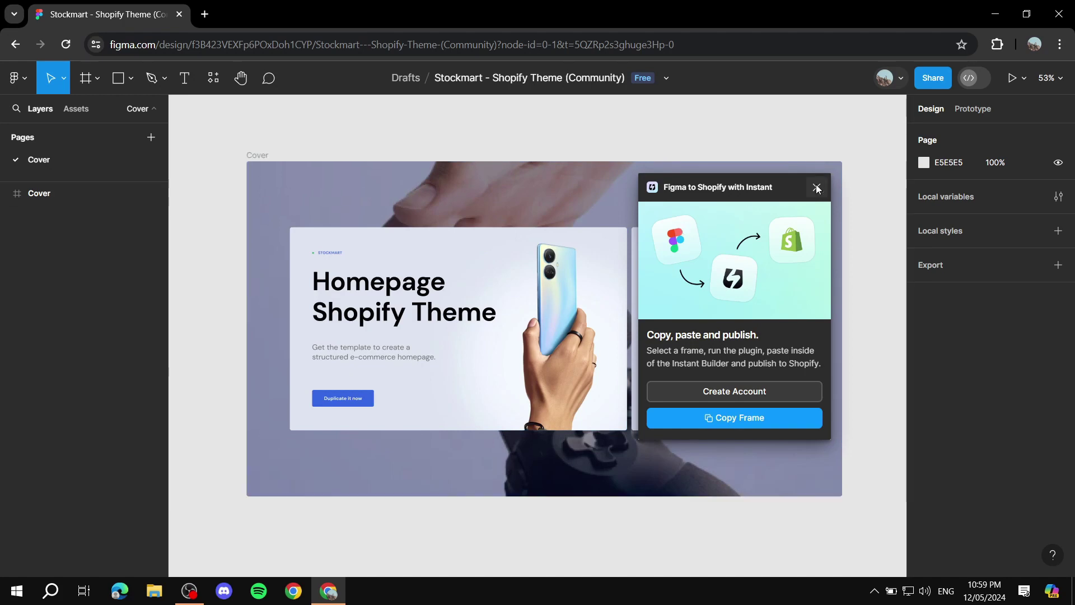
- Select the Cover frame and copy it with the Figma to Shopify plugin, repositioning the plugin window
drag(711, 191, 915, 202)
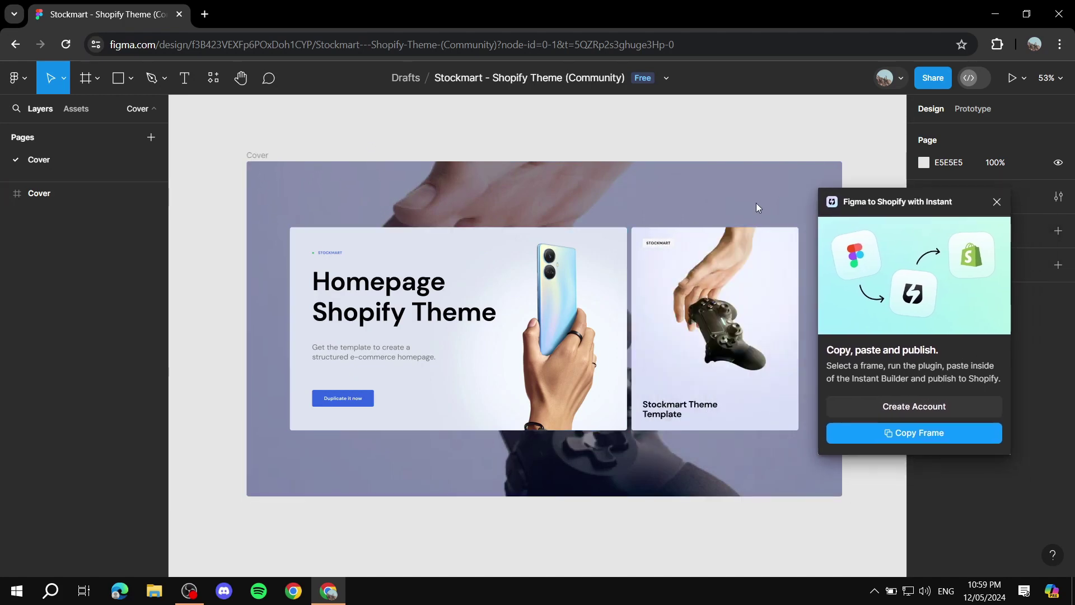
click(262, 156)
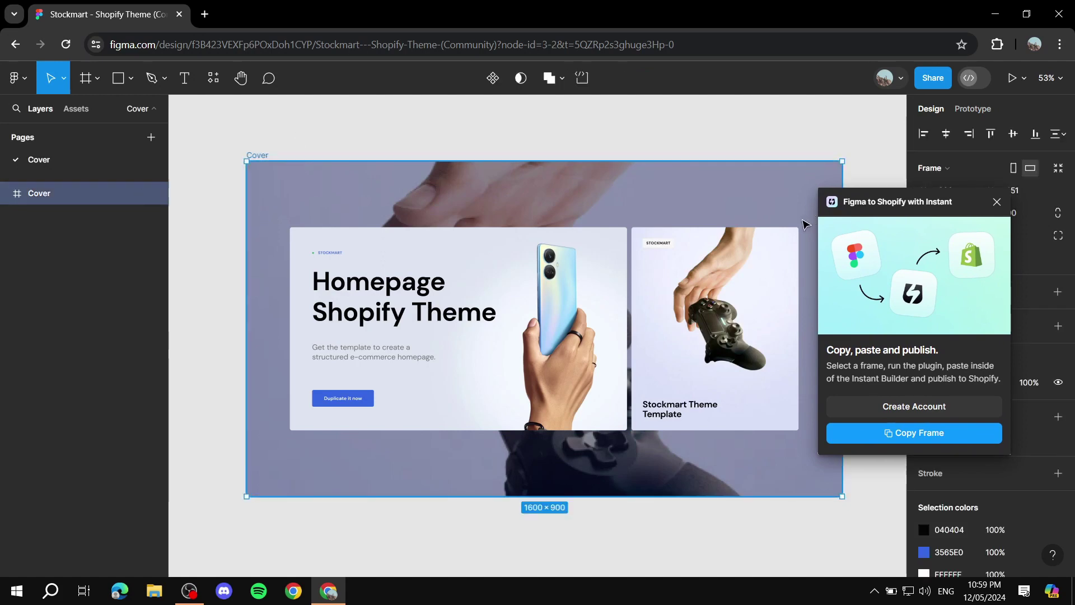
click(928, 434)
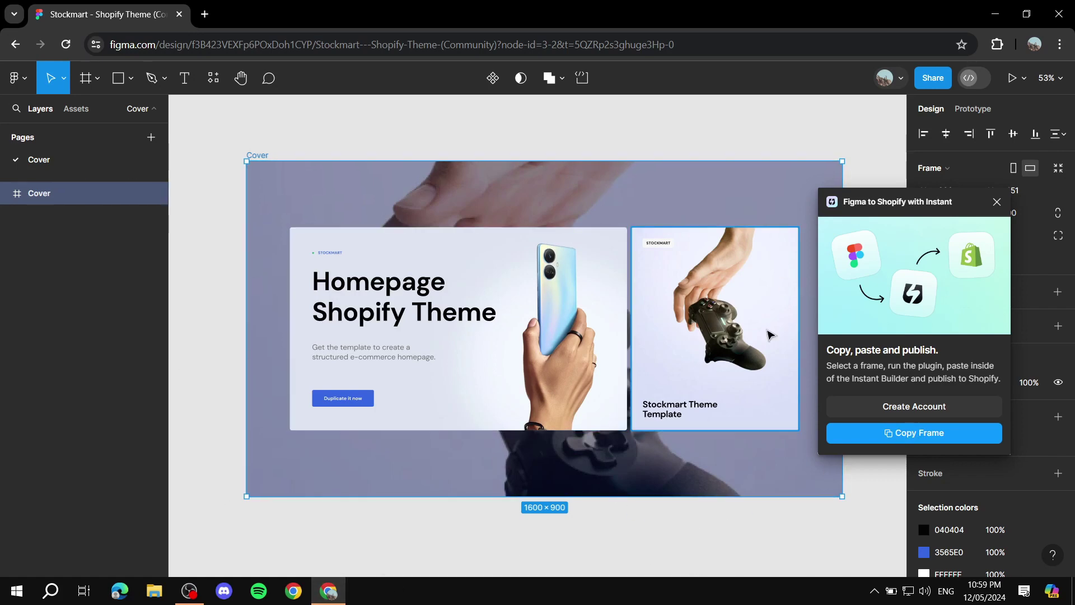
drag(934, 207, 712, 202)
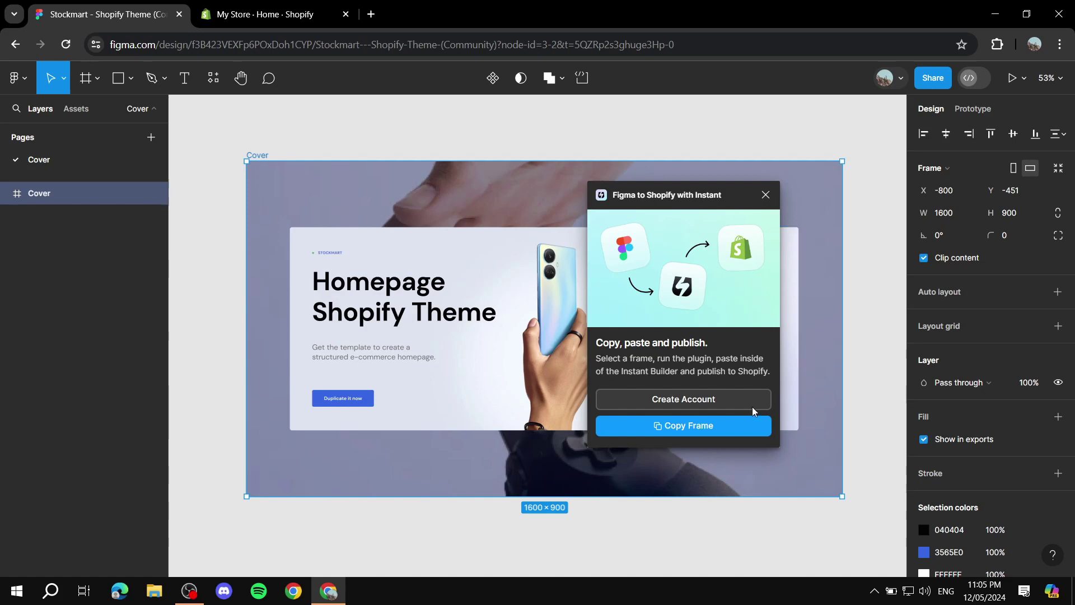
- Switch to the Shopify admin, open the Shopify App Store from the recommended apps and search for Instant
click(272, 18)
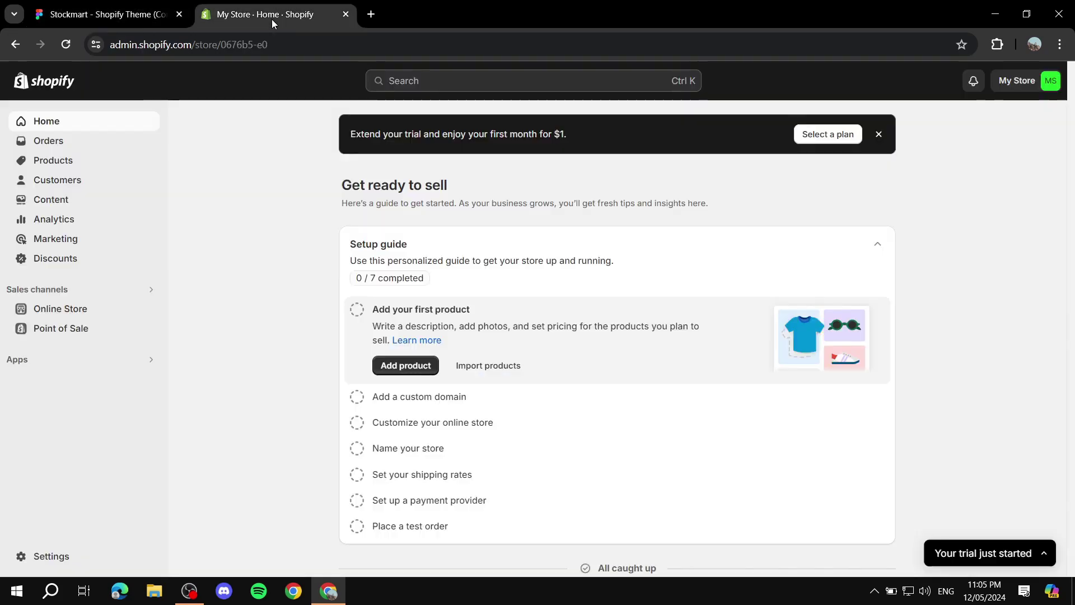
click(117, 362)
click(403, 178)
scroll(637, 375, down, 1)
click(605, 550)
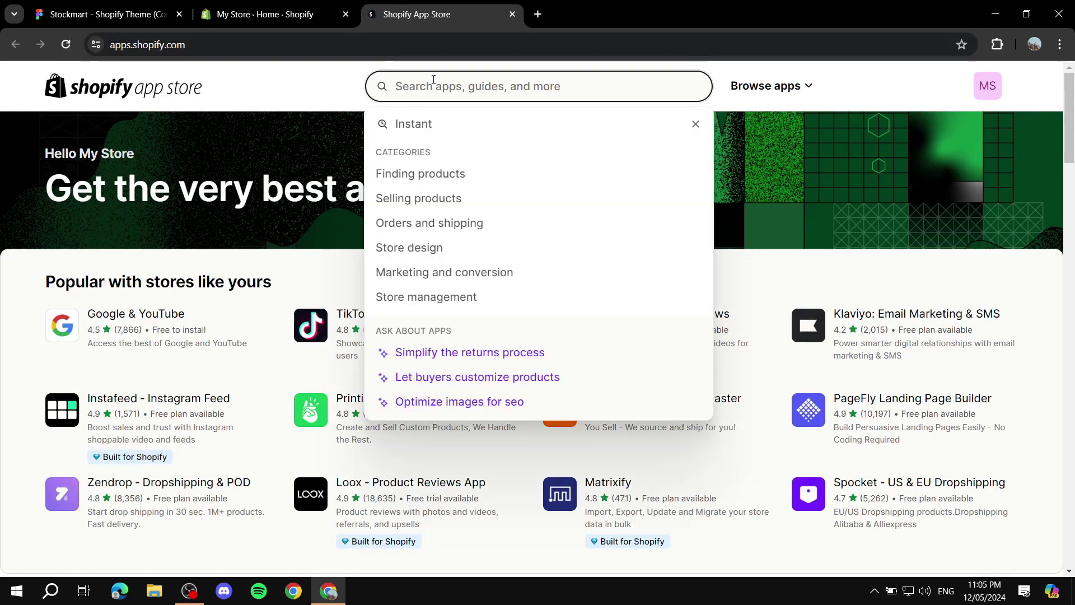
click(442, 128)
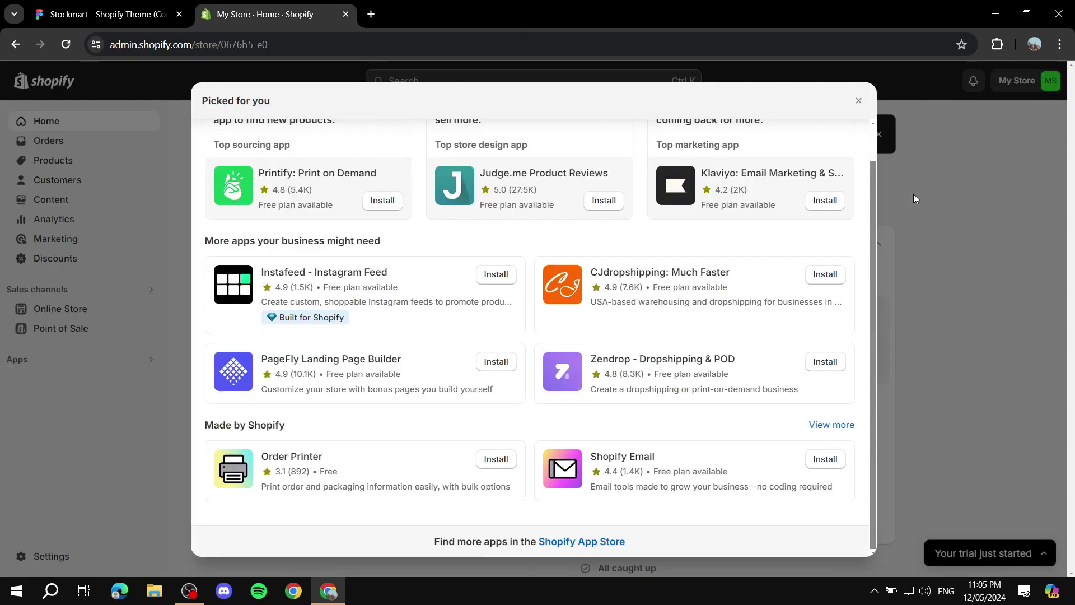
- Return to the Shopify admin, dismiss the recommended apps and open the installed Instant app
click(914, 198)
click(96, 359)
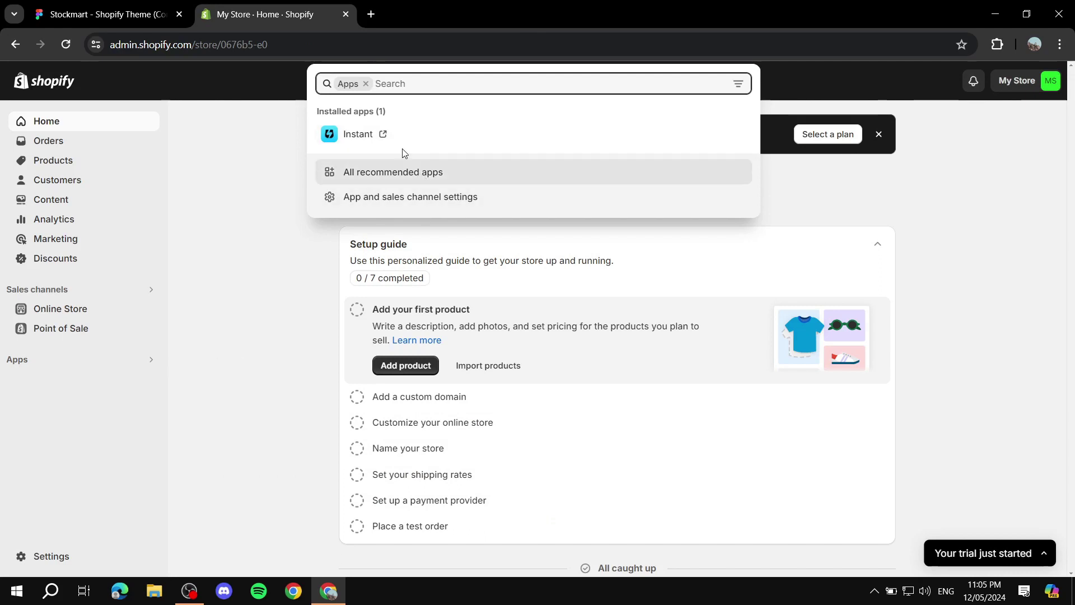
click(359, 134)
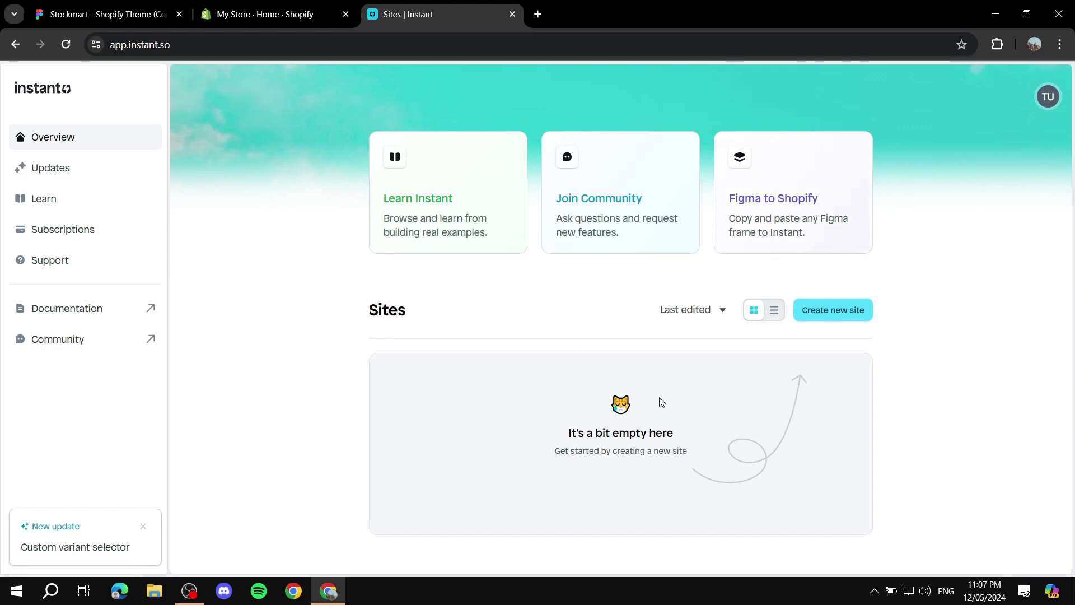
- Create a new Instant site titled "Tutorial's Store" with Pet Supplies as the product category
click(848, 316)
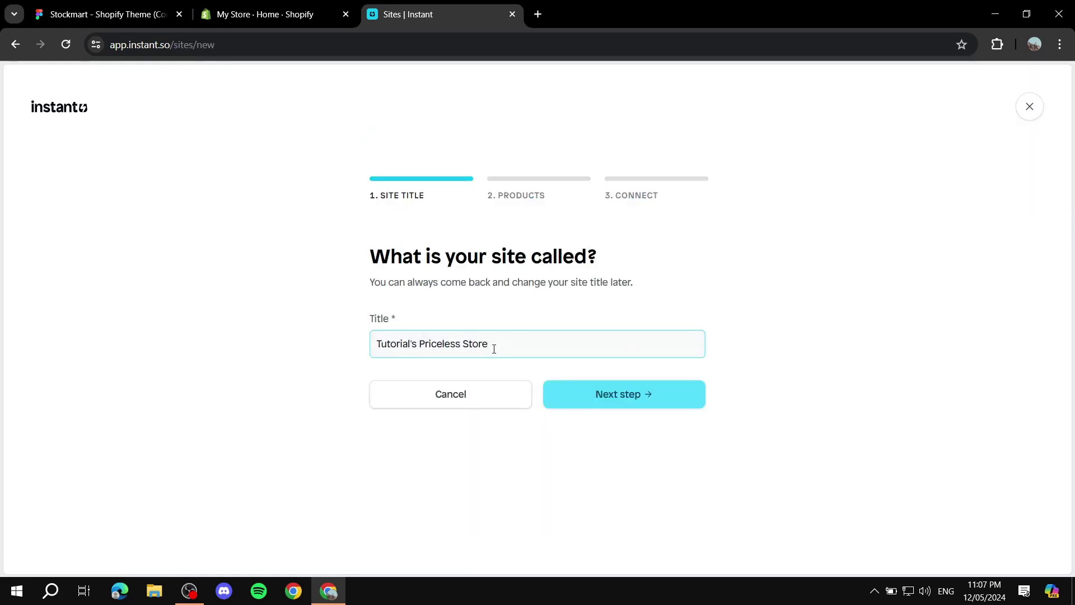
key(BackSpace)
key(BackSpace)
key(BackSpace)
key(BackSpace)
key(BackSpace)
key(BackSpace)
key(BackSpace)
key(BackSpace)
click(594, 395)
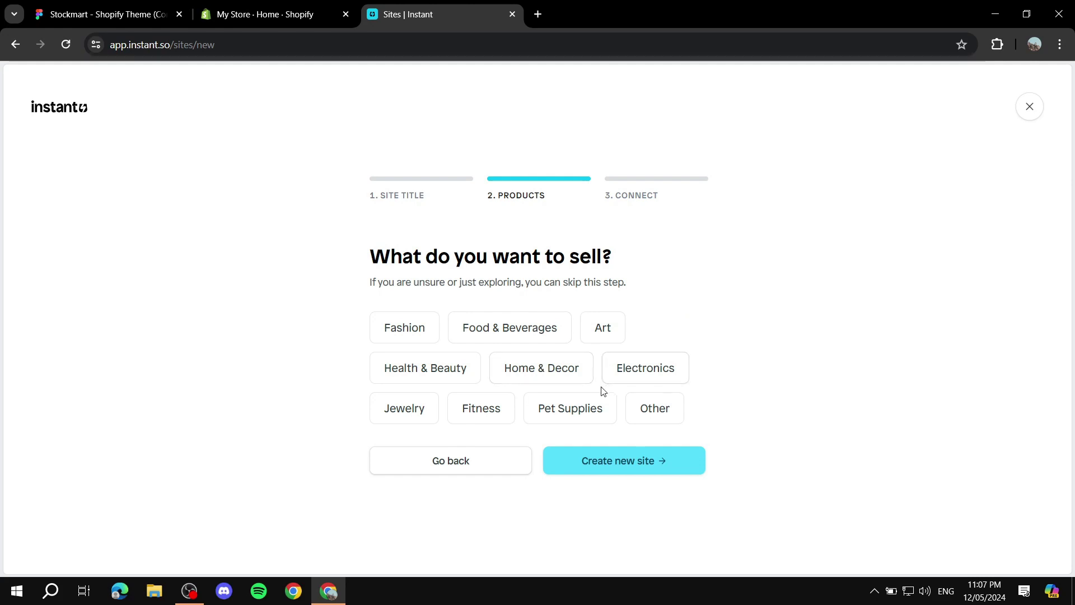
click(546, 411)
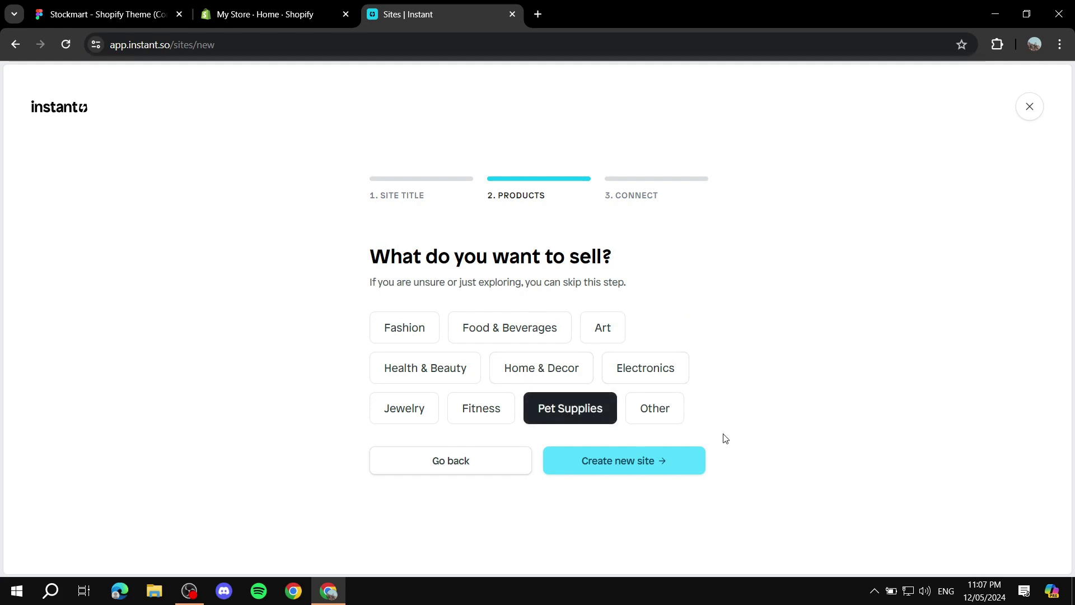
click(624, 469)
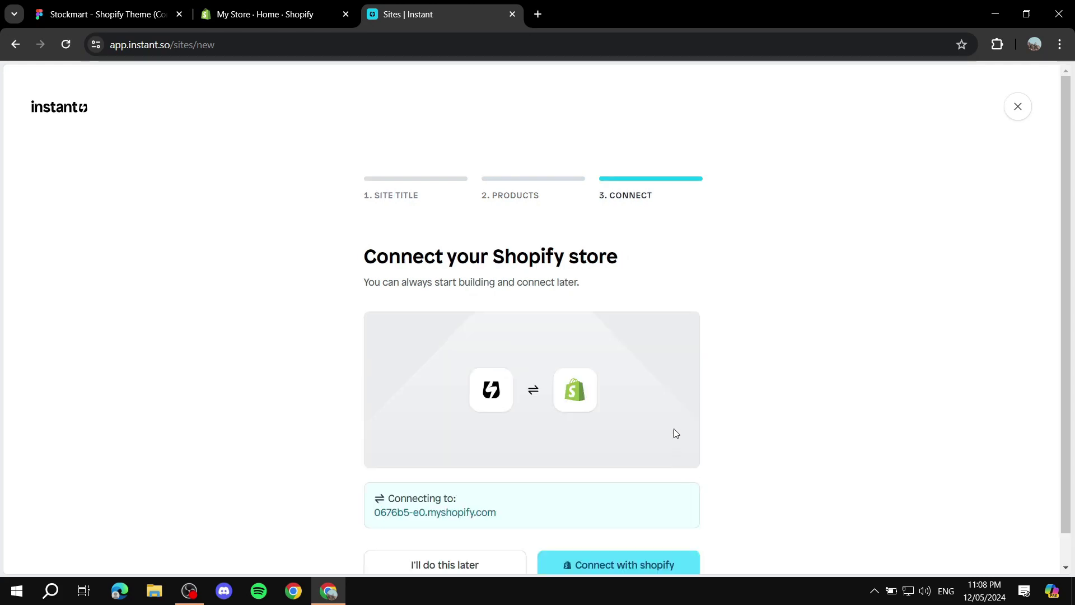
- Connect the new Instant site to the Shopify store and dismiss the connection notice in the builder
scroll(676, 433, down, 1)
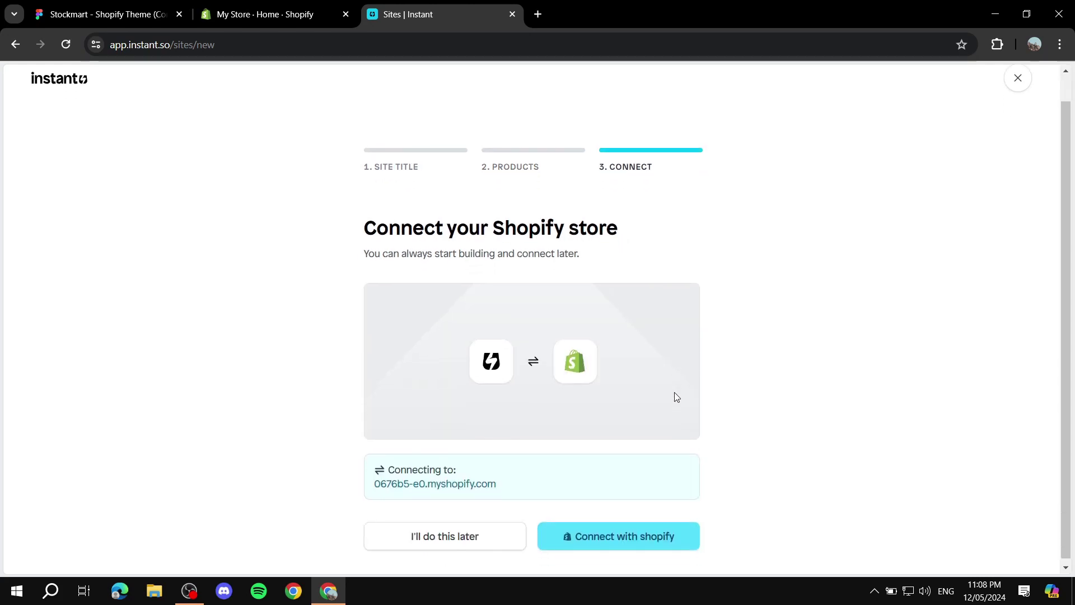
click(637, 534)
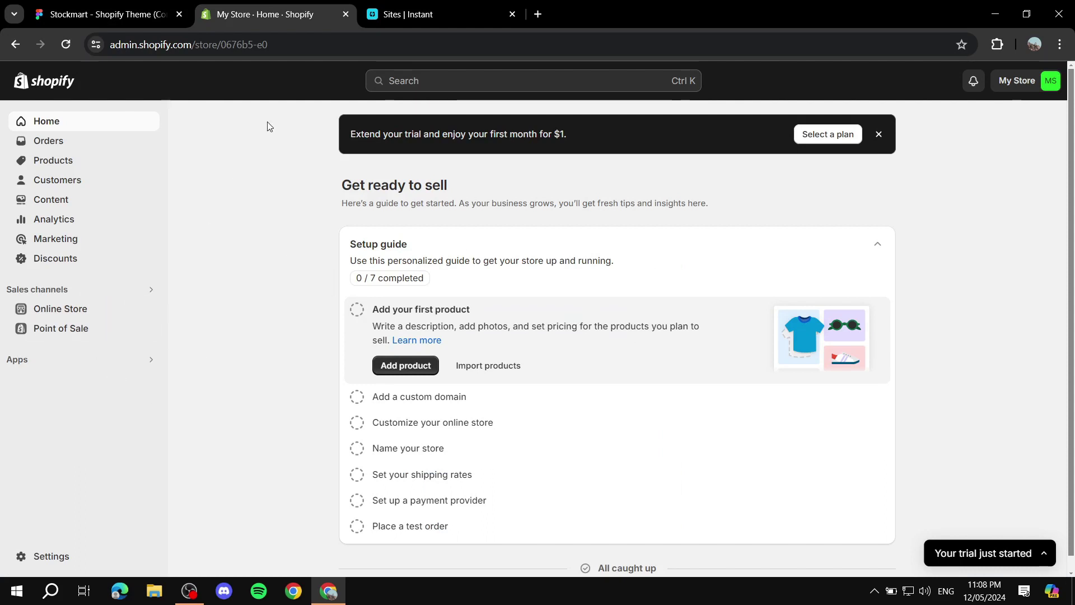
click(407, 6)
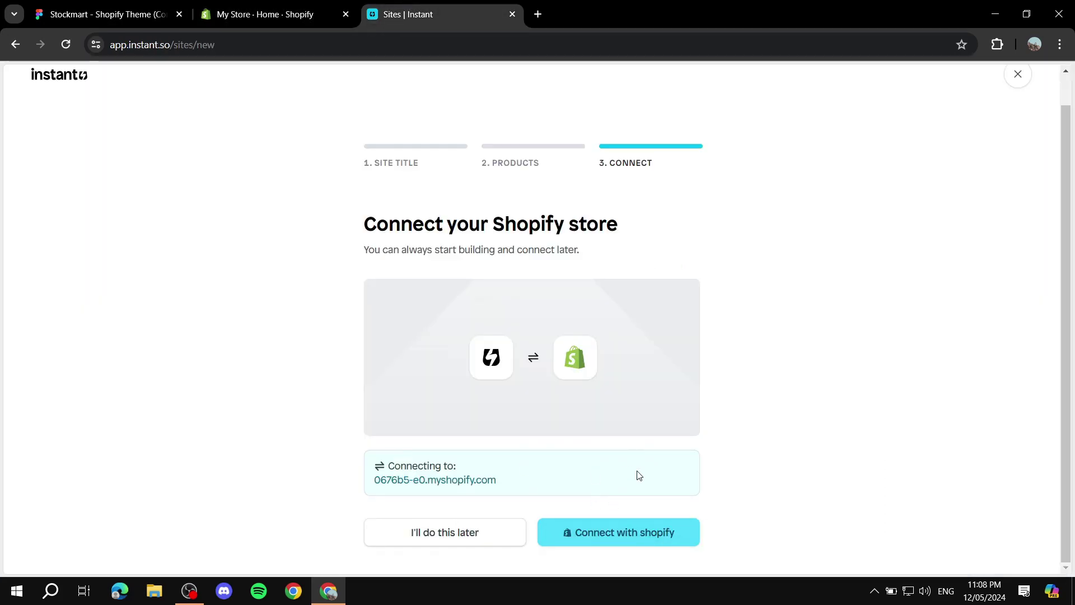
click(611, 540)
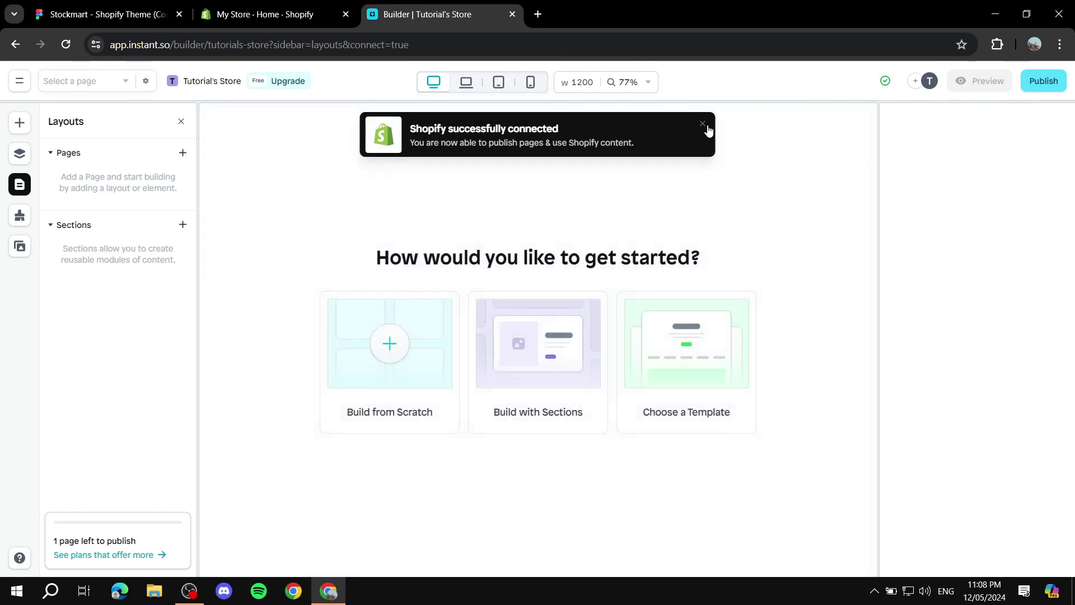
click(702, 124)
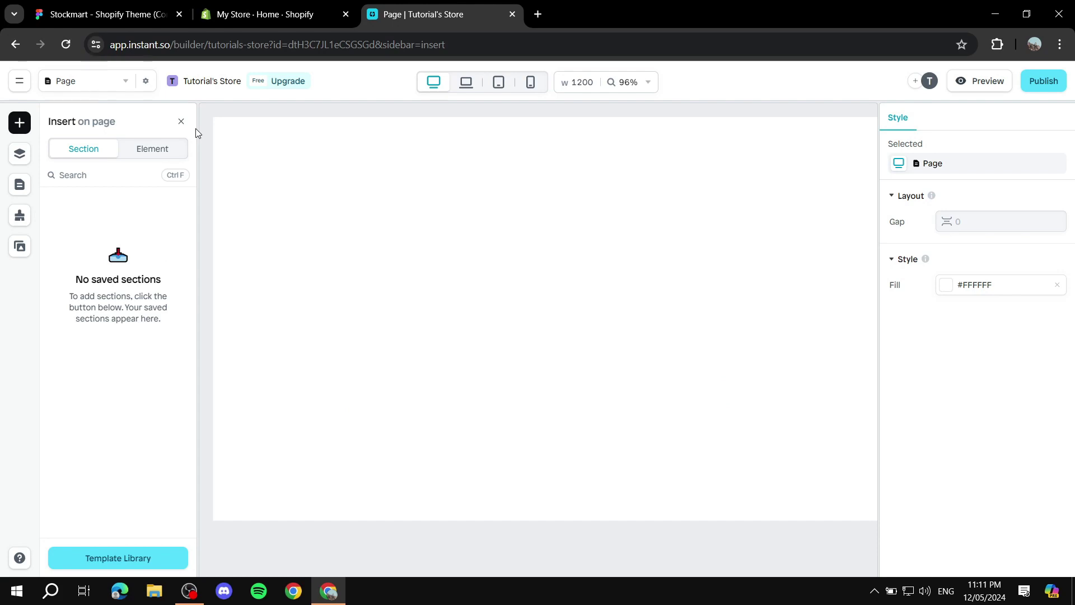
- Copy the Cover frame in Figma with the Instant plugin and paste it into the blank page in the Instant builder
click(132, 12)
click(710, 425)
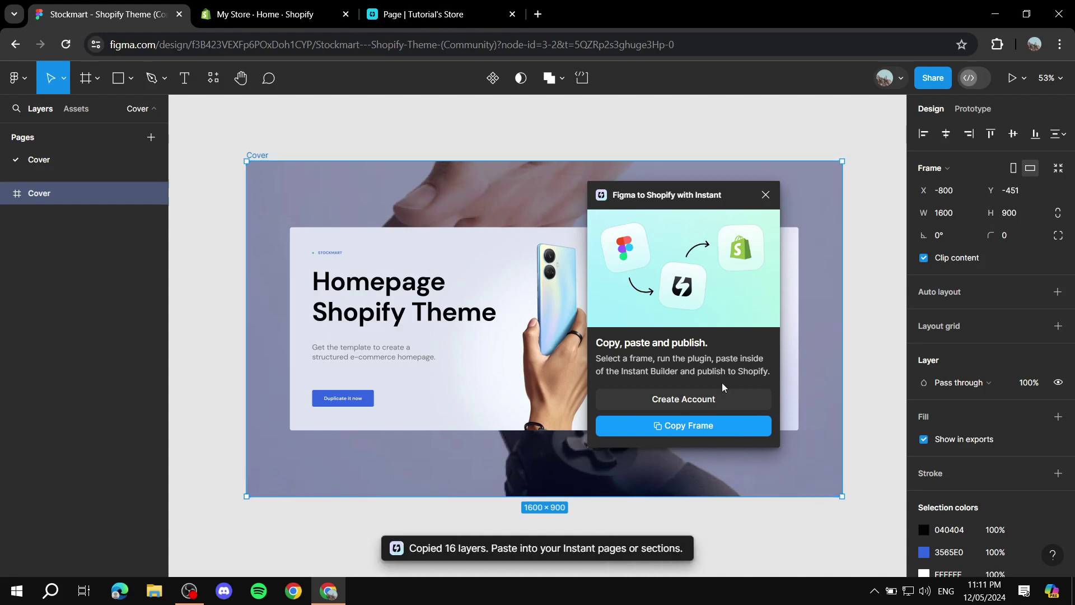
click(426, 14)
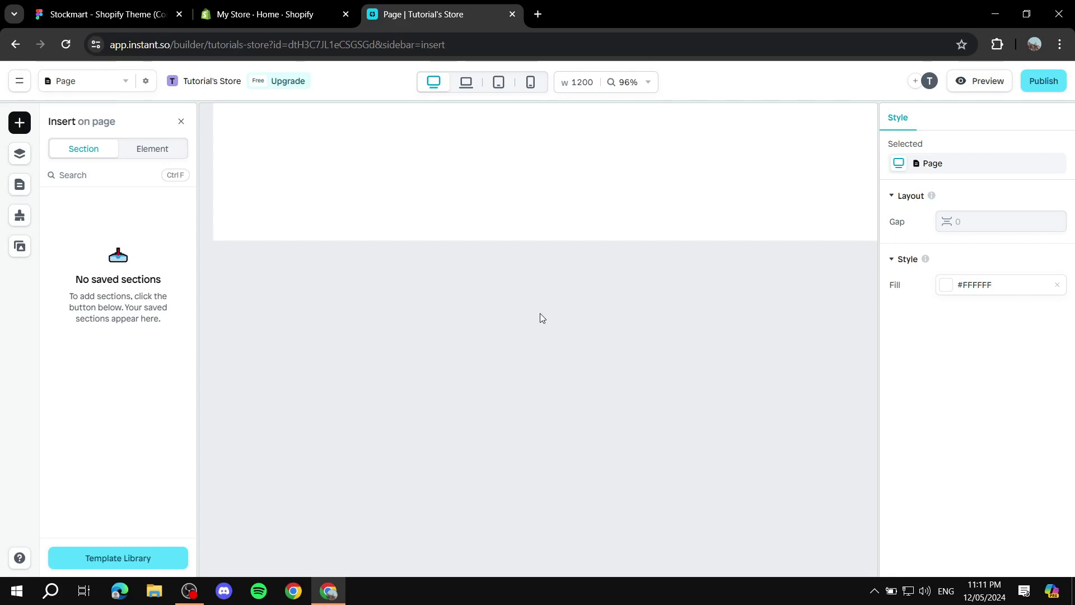
key(ctrl+v)
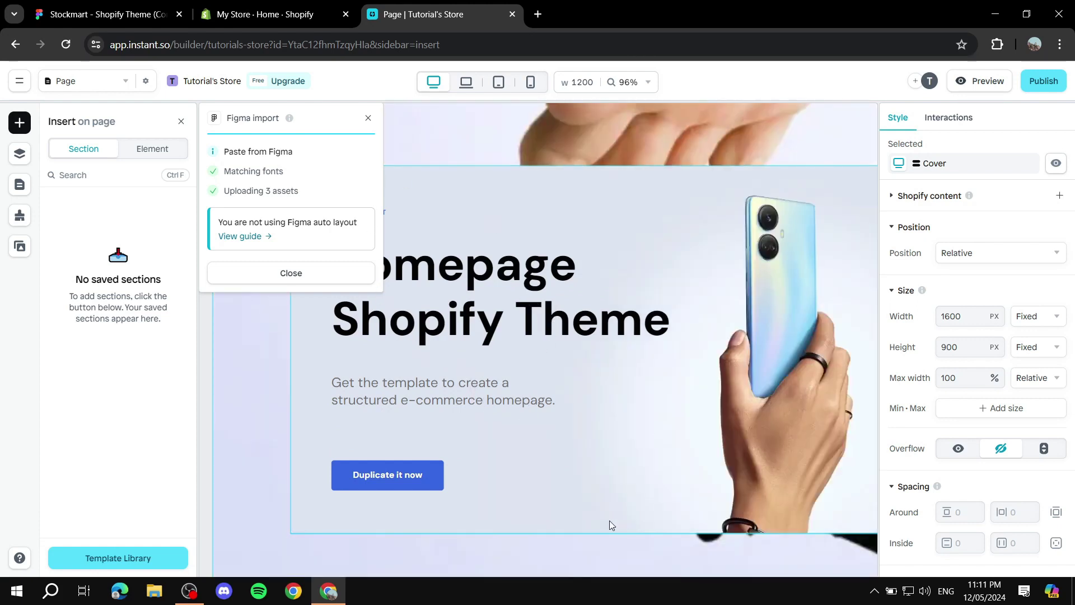
- Examine the pasted Cover design on the page and read the Figma import report, including its auto layout note
scroll(731, 463, down, 5)
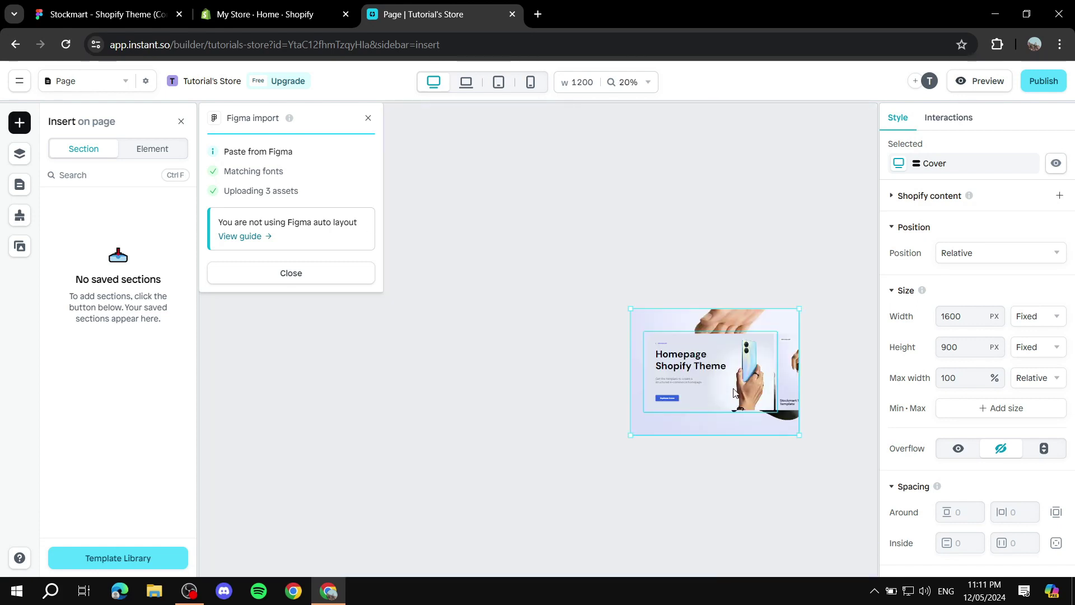
click(722, 473)
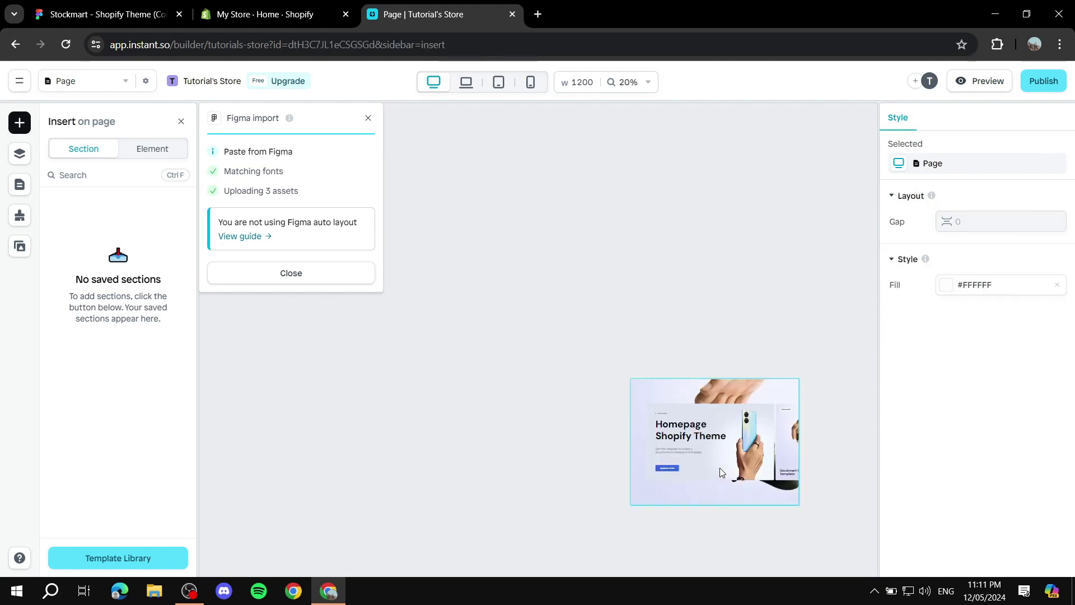
scroll(756, 455, up, 3)
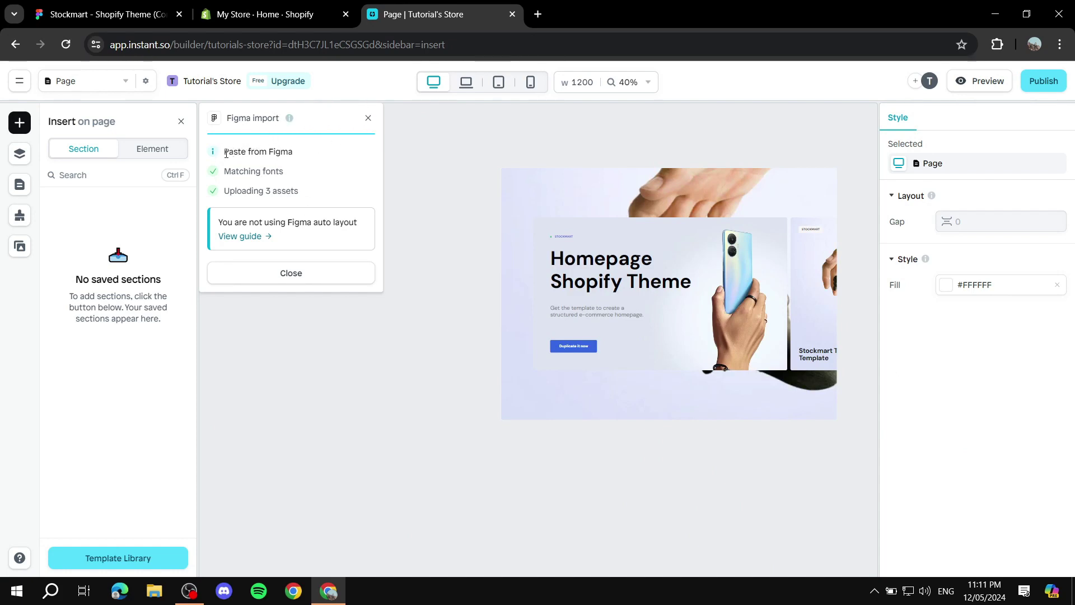
drag(223, 153, 316, 150)
click(291, 178)
drag(227, 168, 284, 172)
click(330, 174)
drag(227, 194, 317, 192)
click(338, 190)
drag(288, 222, 374, 222)
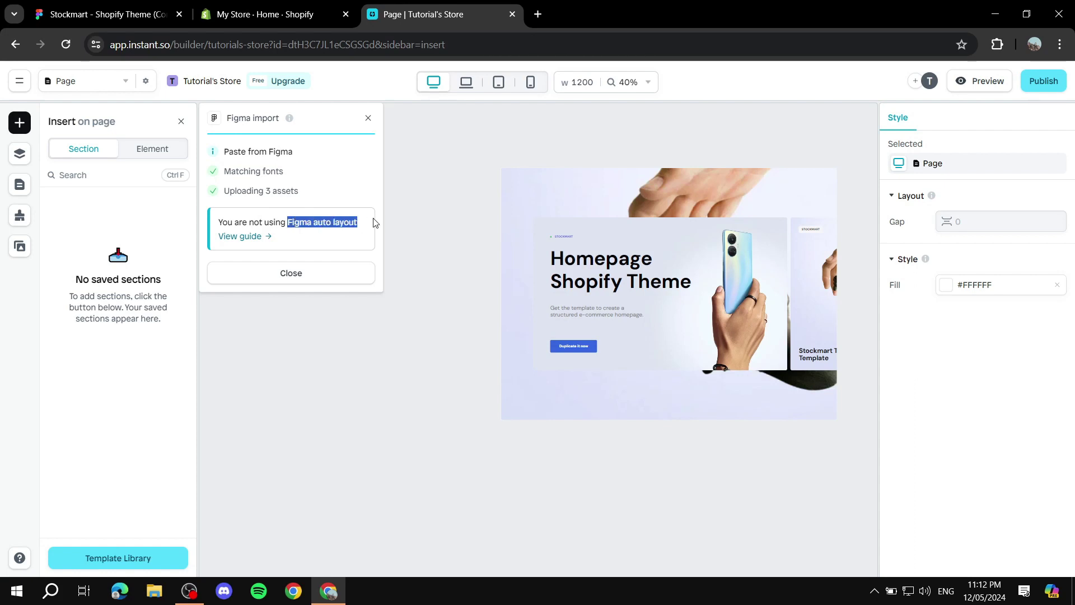
- Close the Instant plugin window in Figma and dismiss the Figma import report in the Instant builder
click(361, 241)
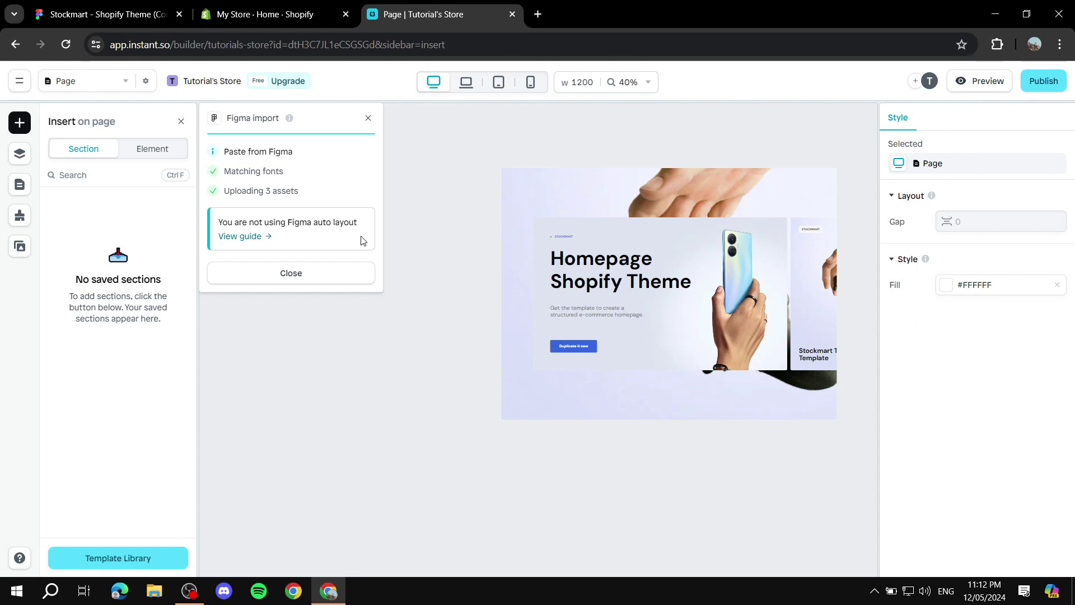
key(ctrl+1)
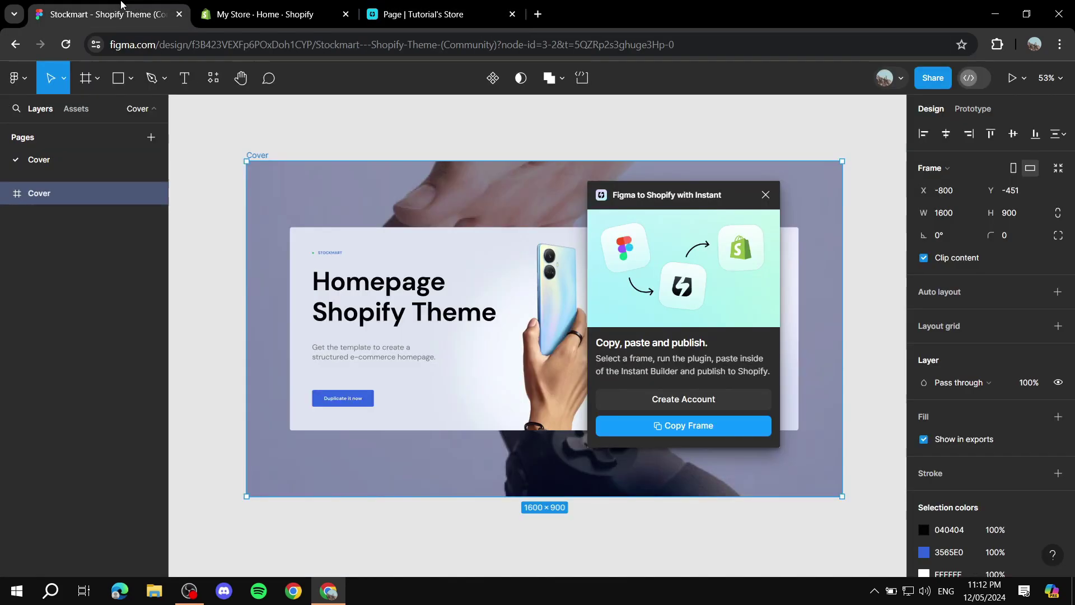
click(765, 195)
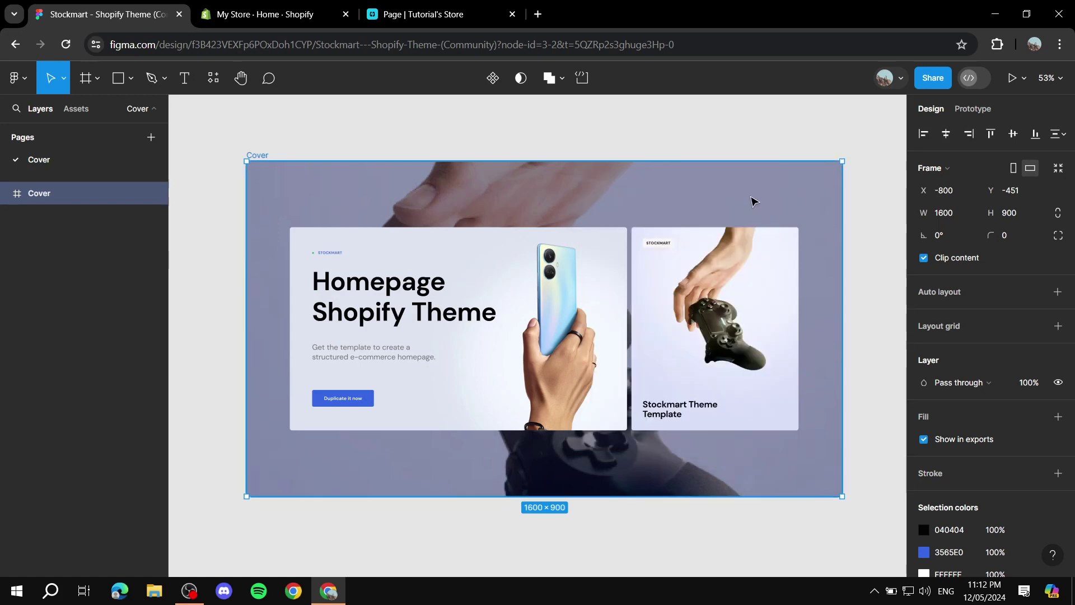
click(478, 7)
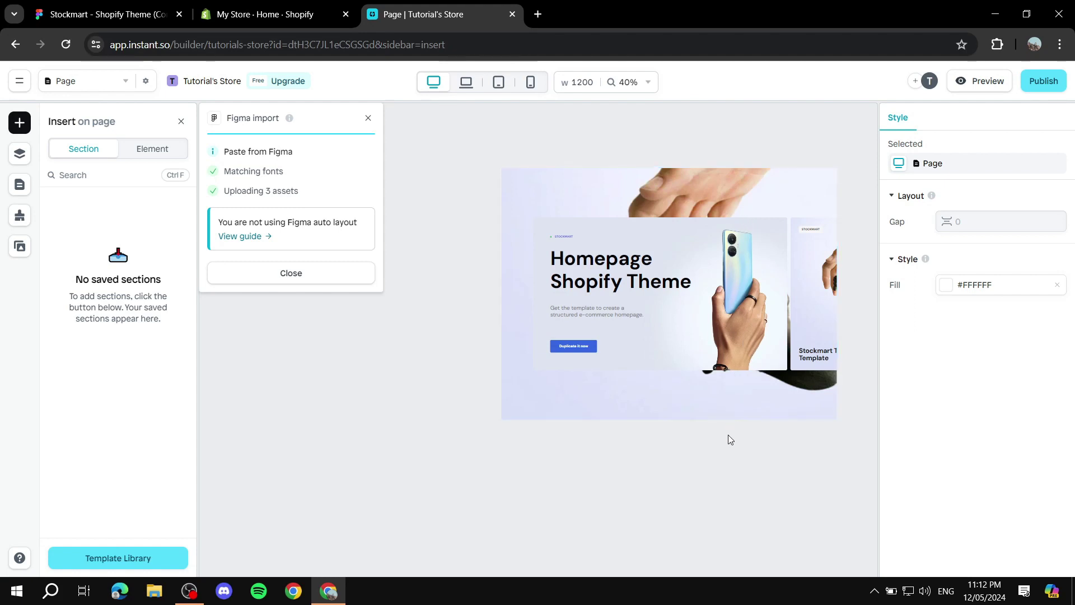
click(369, 119)
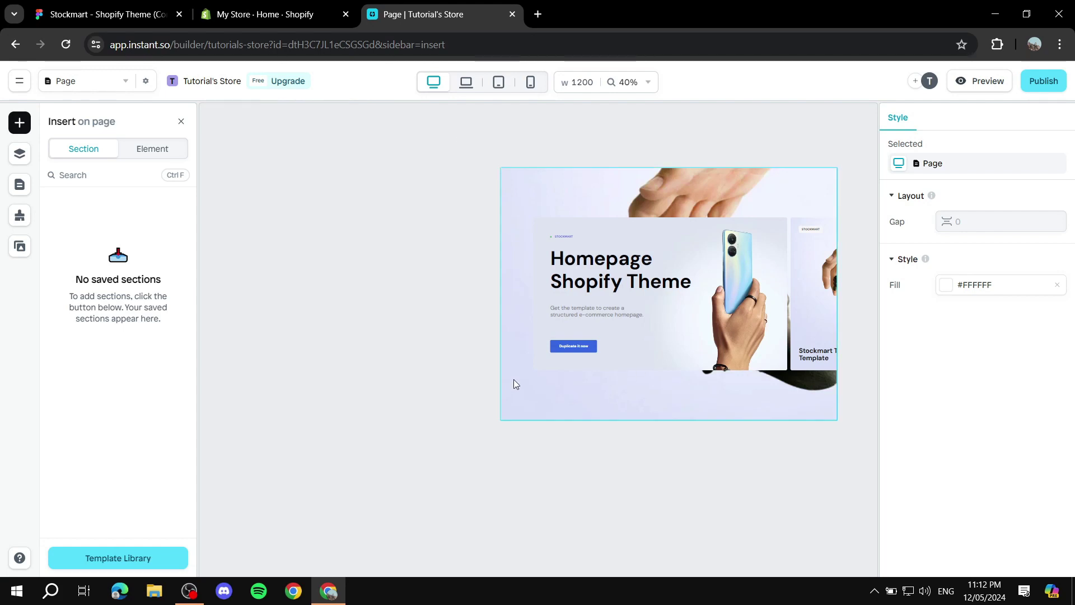
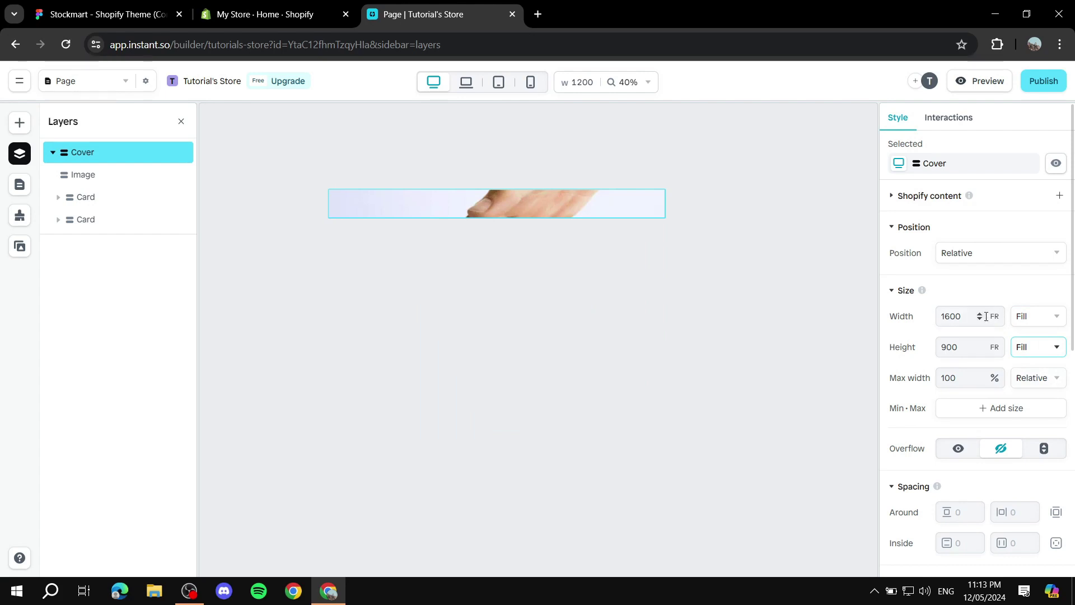
- Try setting the Cover's Fill width and height to 1 FR each
click(977, 317)
text(1)
key(Tab)
text(1)
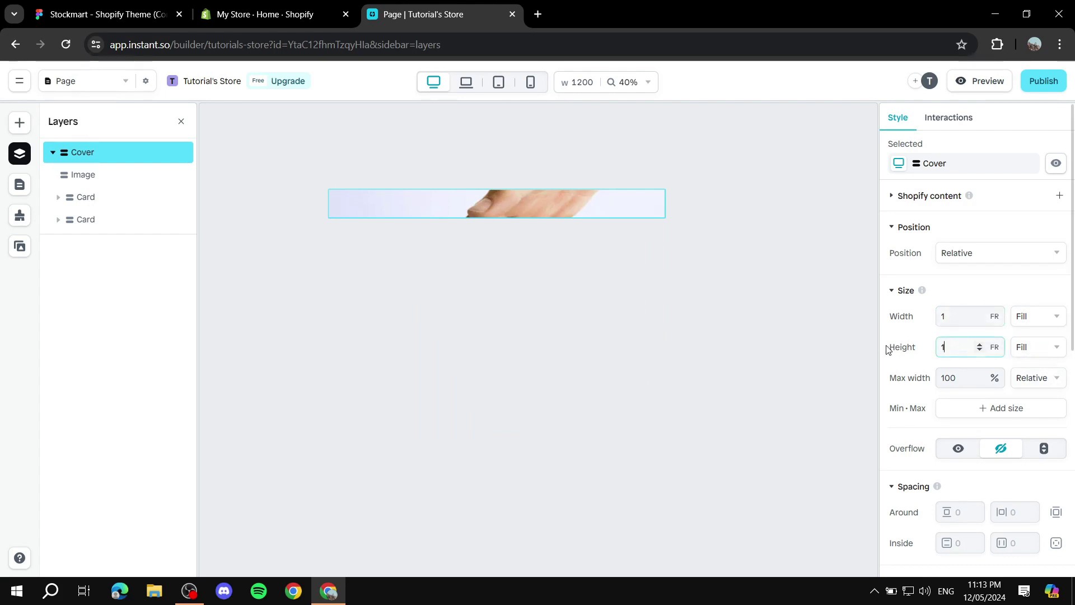
click(772, 347)
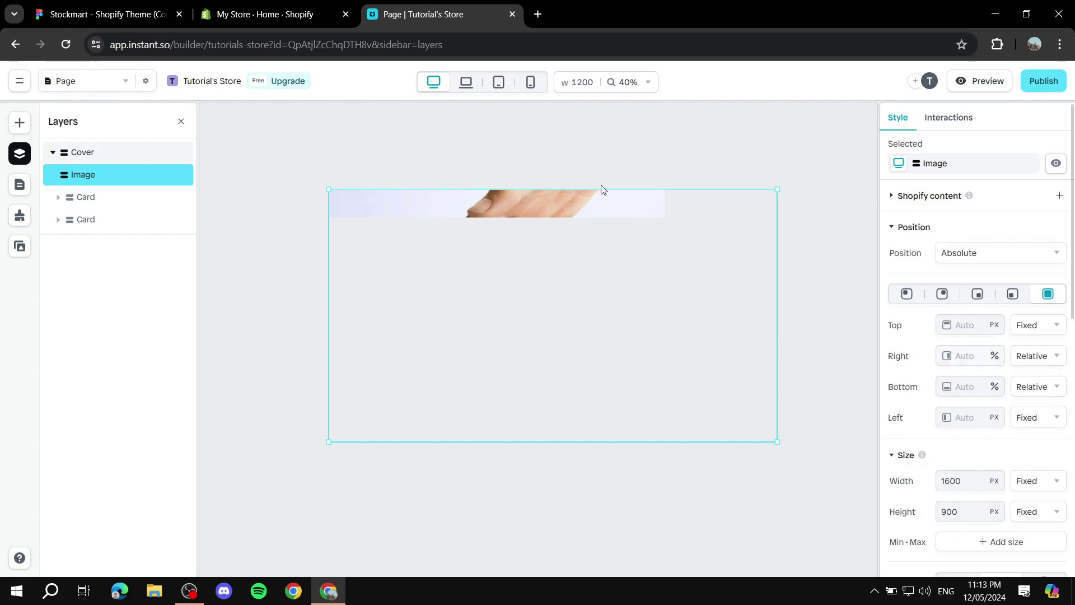
- Examine the position and size settings of the Cover's background Image and the Stockmart Theme Template card
click(1046, 357)
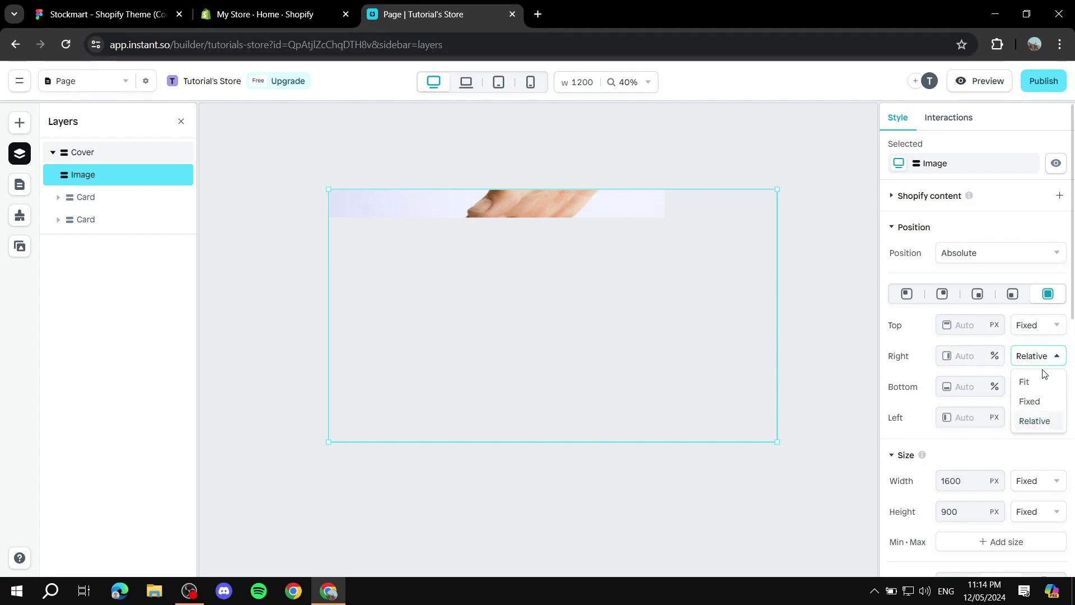
click(1034, 357)
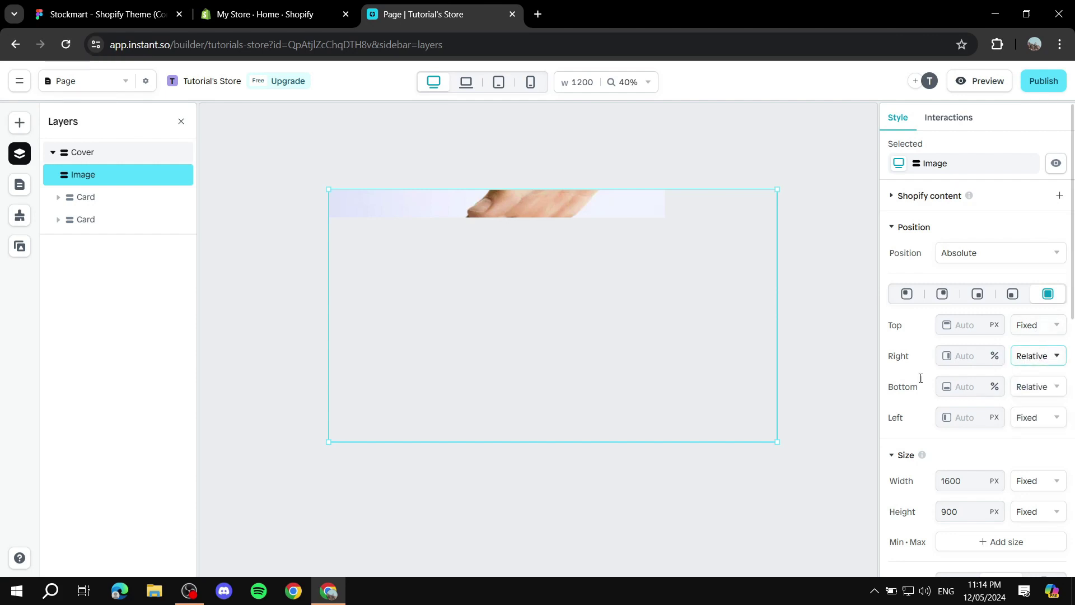
click(654, 257)
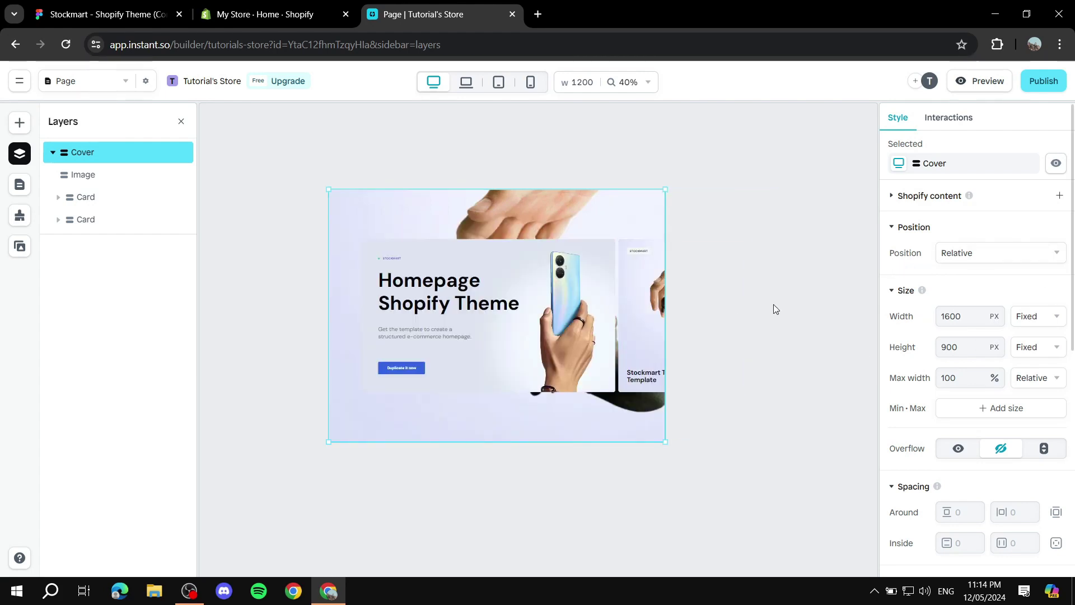
click(715, 252)
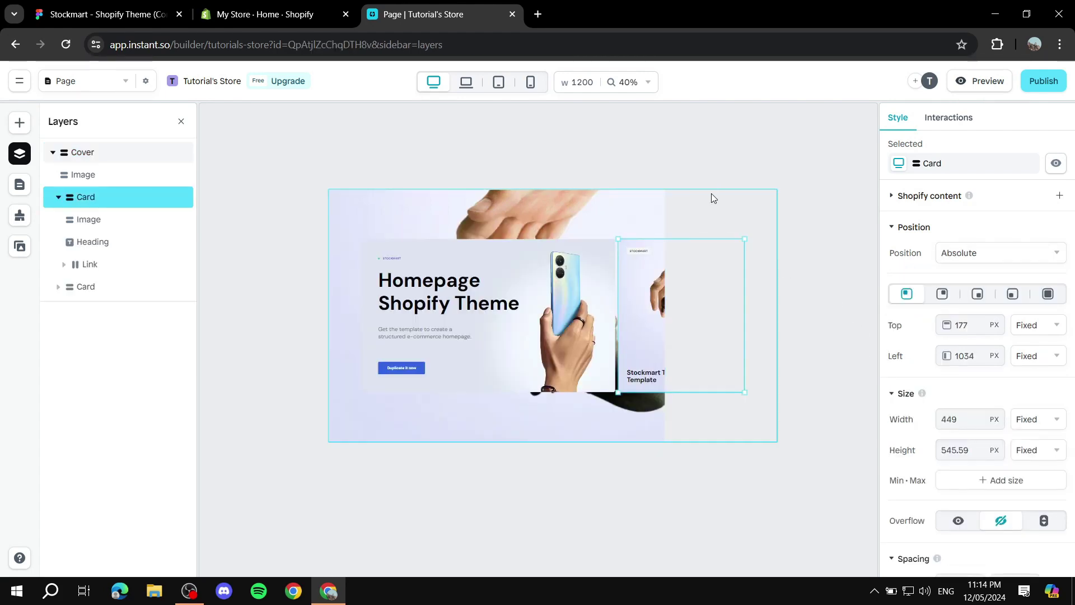
click(711, 193)
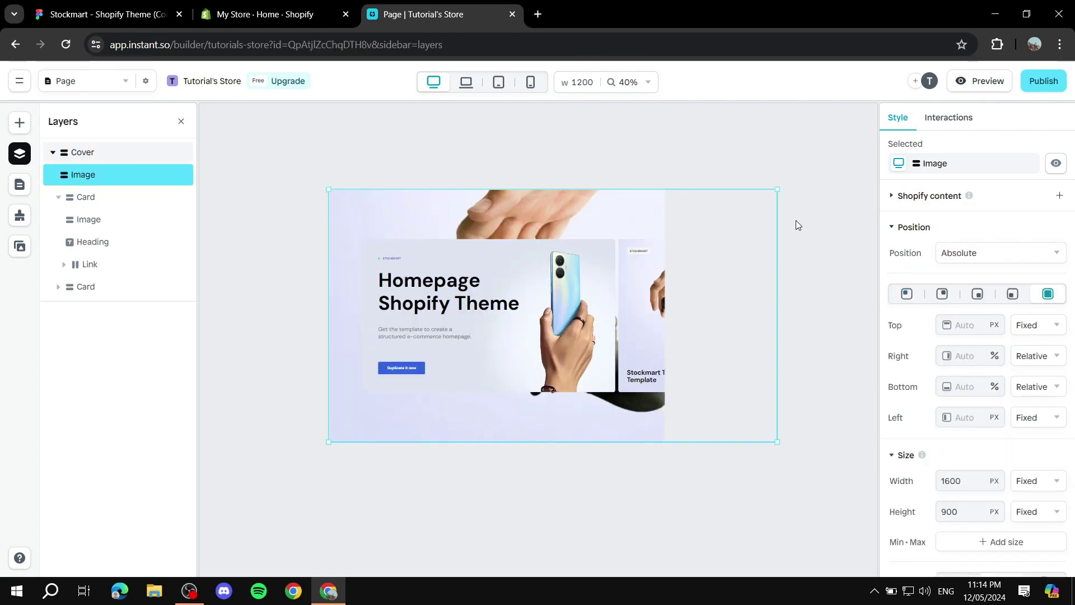
- Check the original design in Figma and review the sizing options for the Cover's width and height in Instant
click(163, 14)
click(460, 4)
click(99, 156)
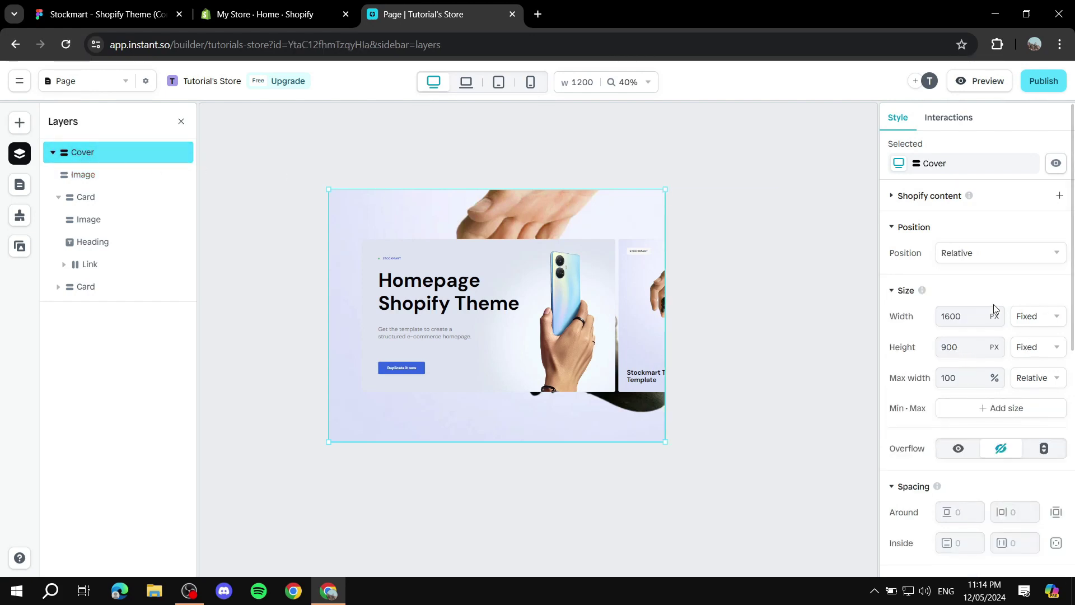
click(1042, 323)
click(1039, 316)
click(1052, 345)
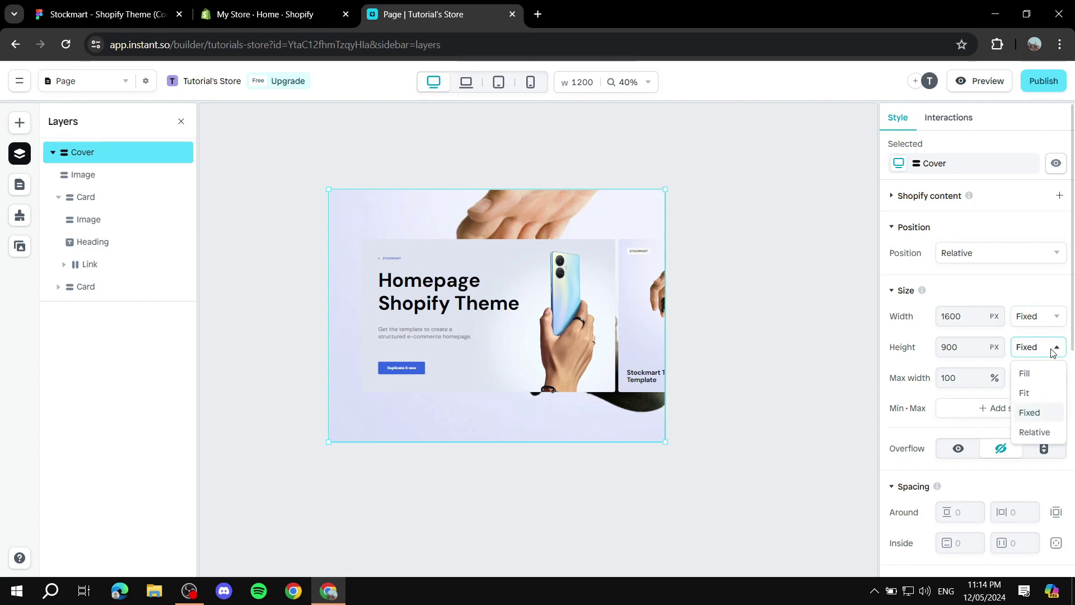
click(1030, 350)
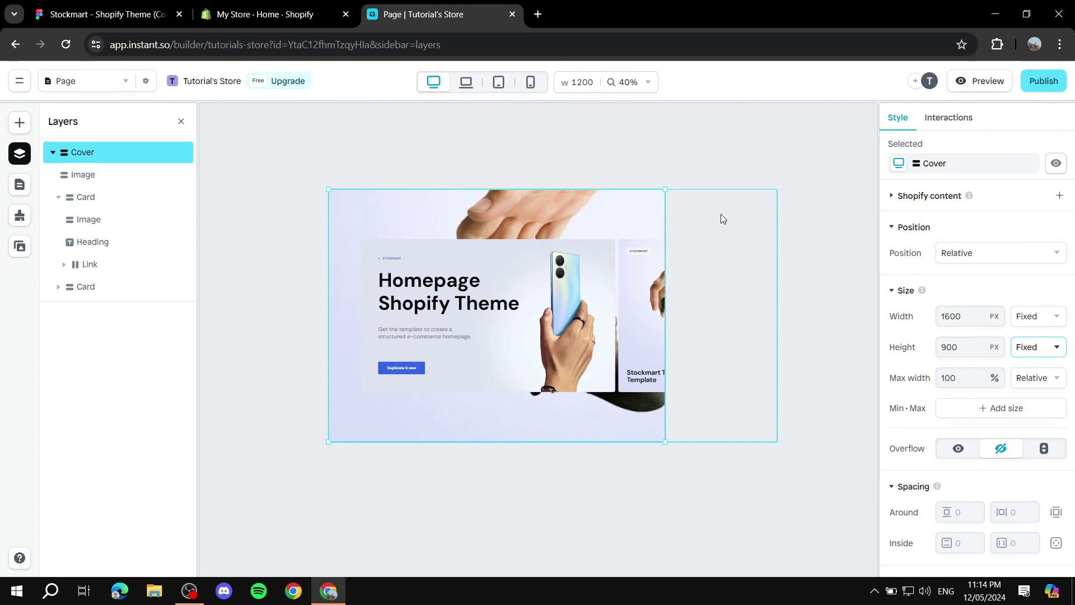
click(617, 156)
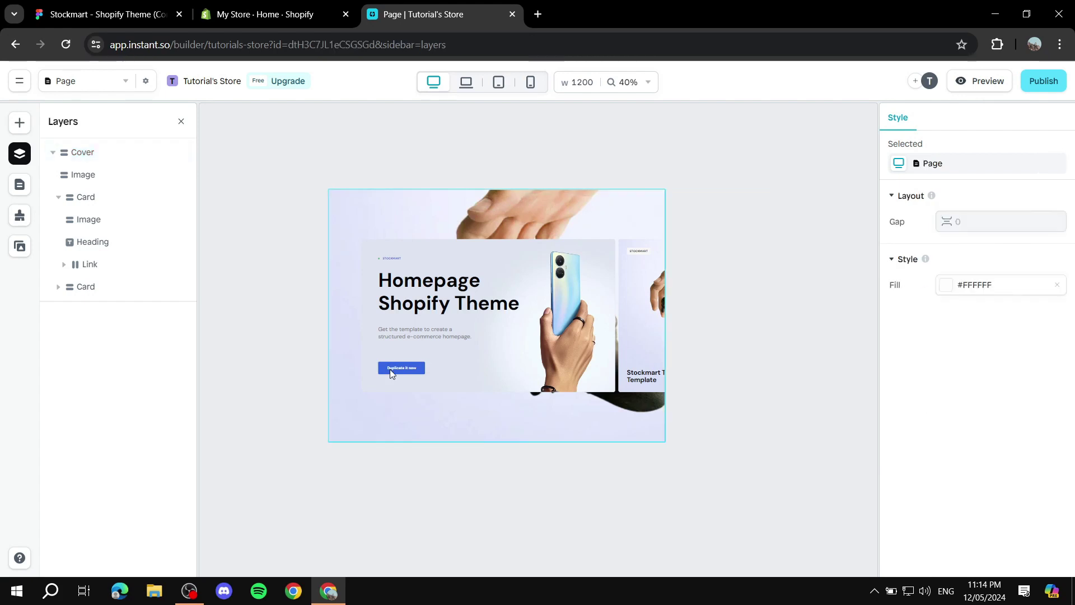
- Select the Link element of the "Duplicate it now" button and open its action URL for editing
scroll(404, 375, up, 4)
click(402, 353)
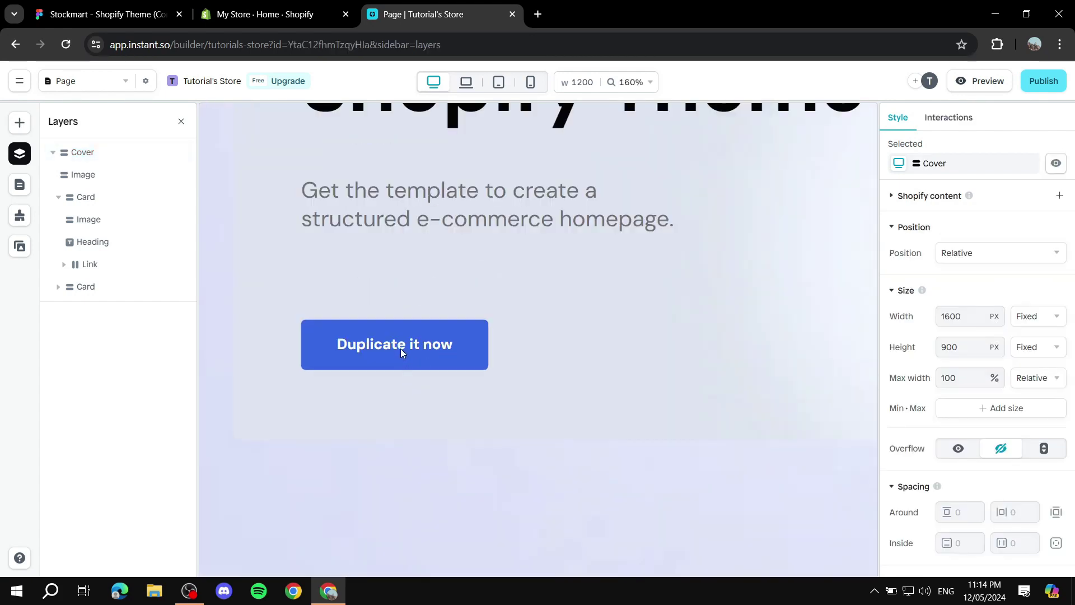
click(400, 348)
click(401, 348)
click(395, 343)
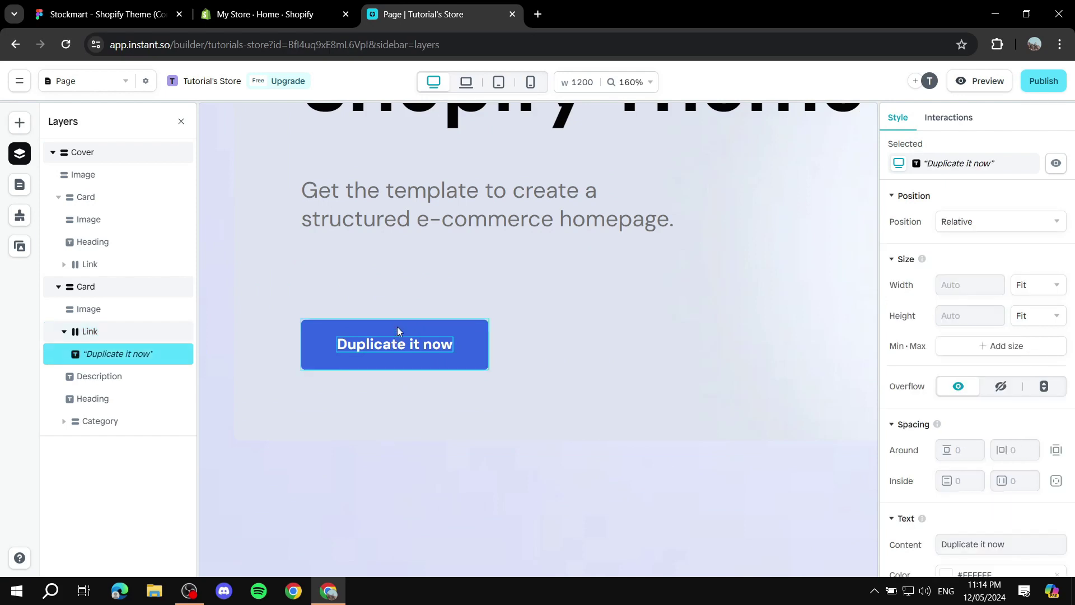
key(Escape)
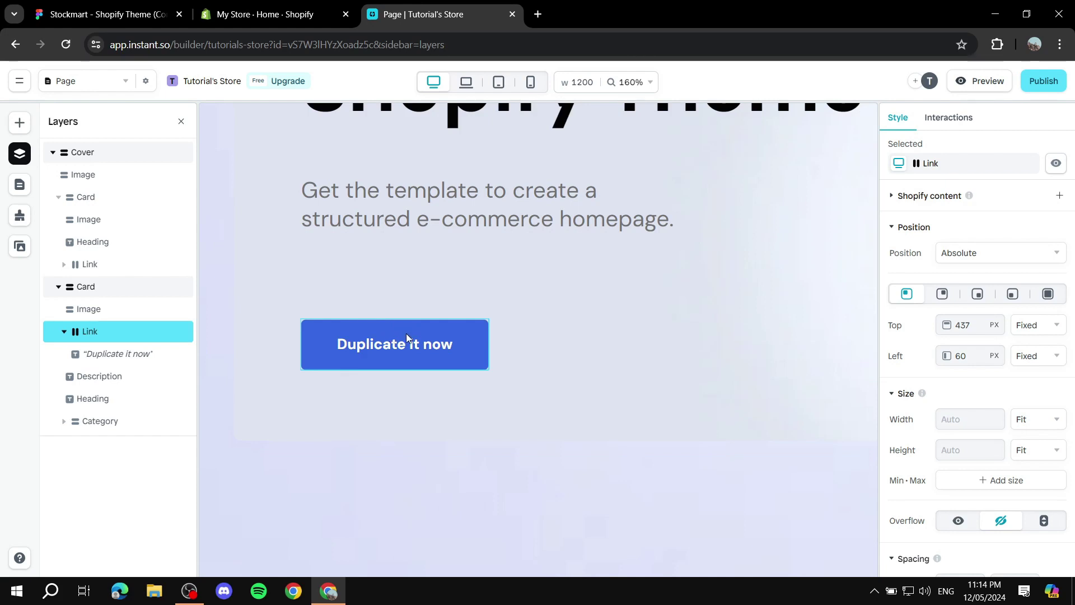
click(955, 123)
click(894, 197)
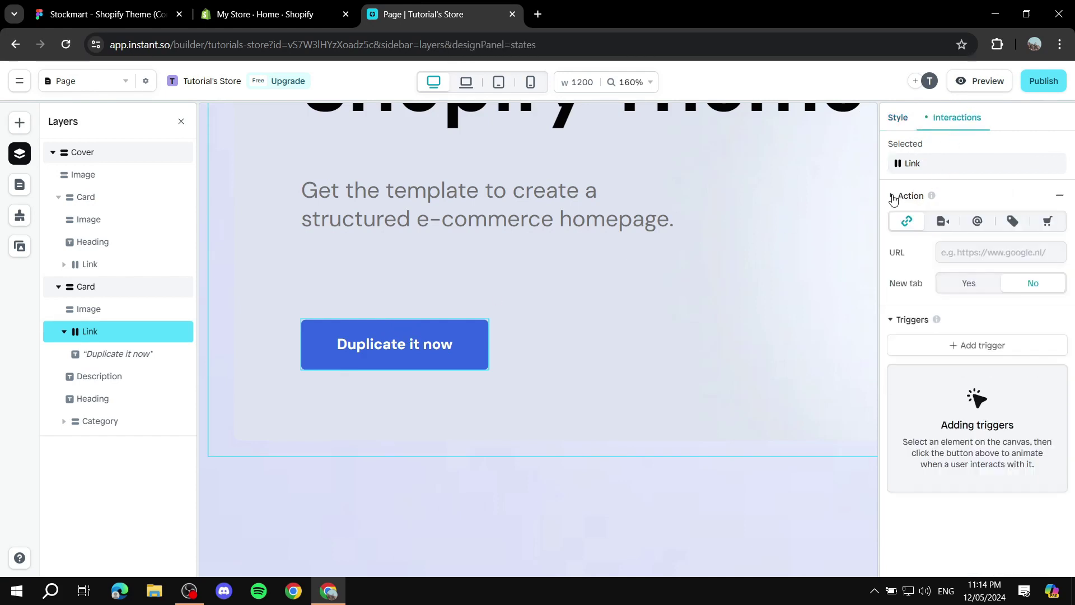
click(978, 255)
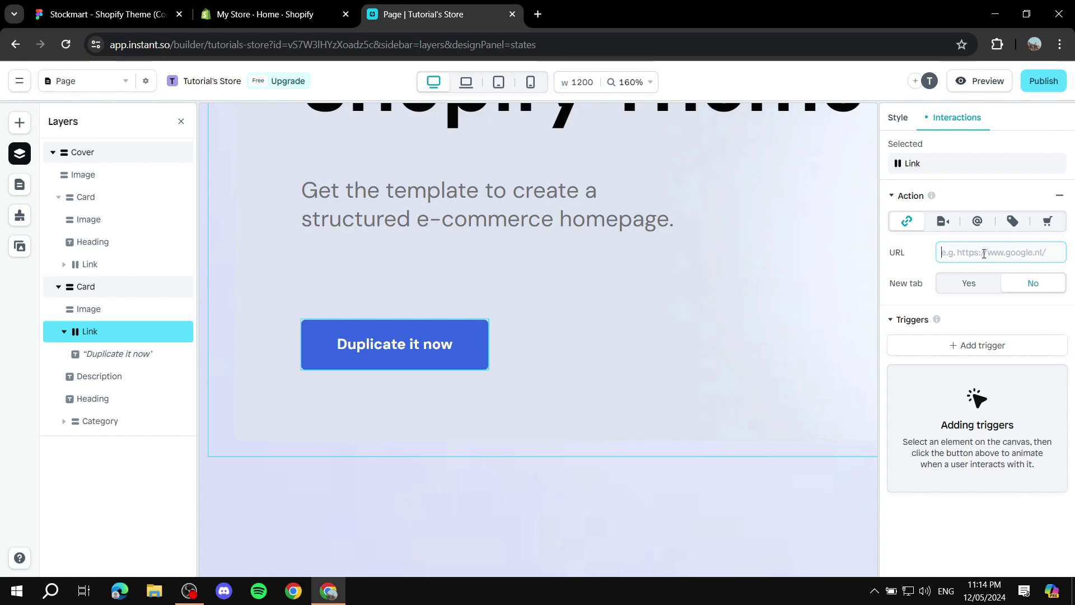
- Open the Online Store themes page in the Shopify admin and return to the Instant builder
click(264, 14)
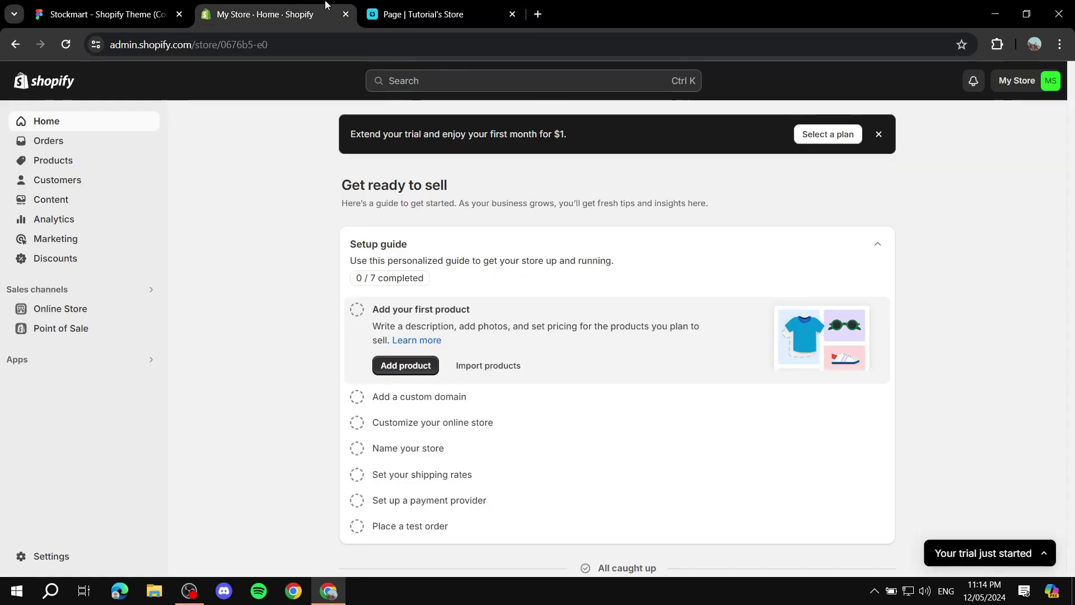
click(66, 310)
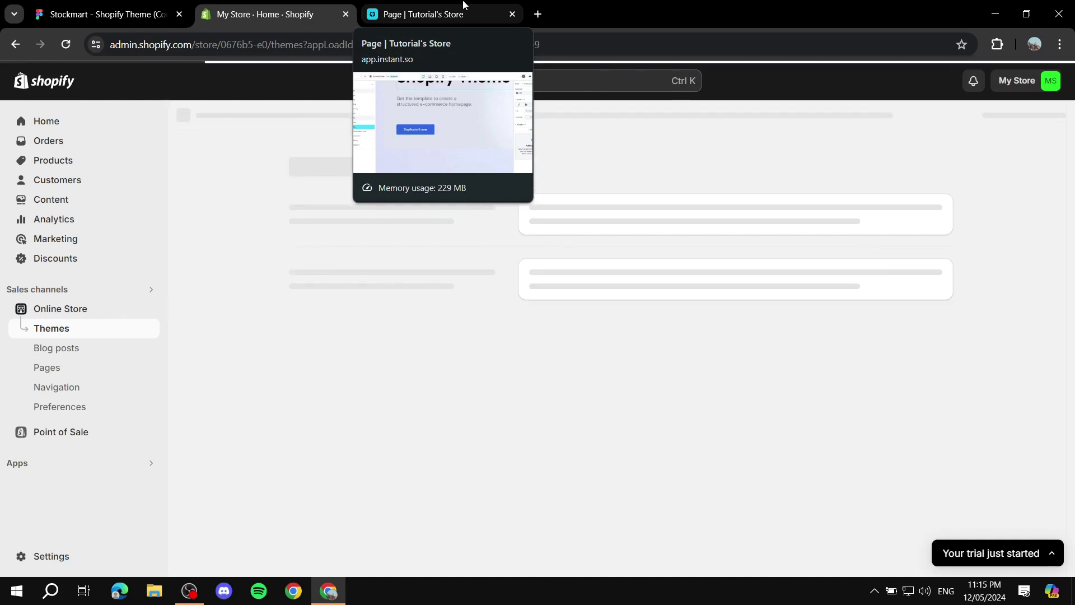
click(464, 4)
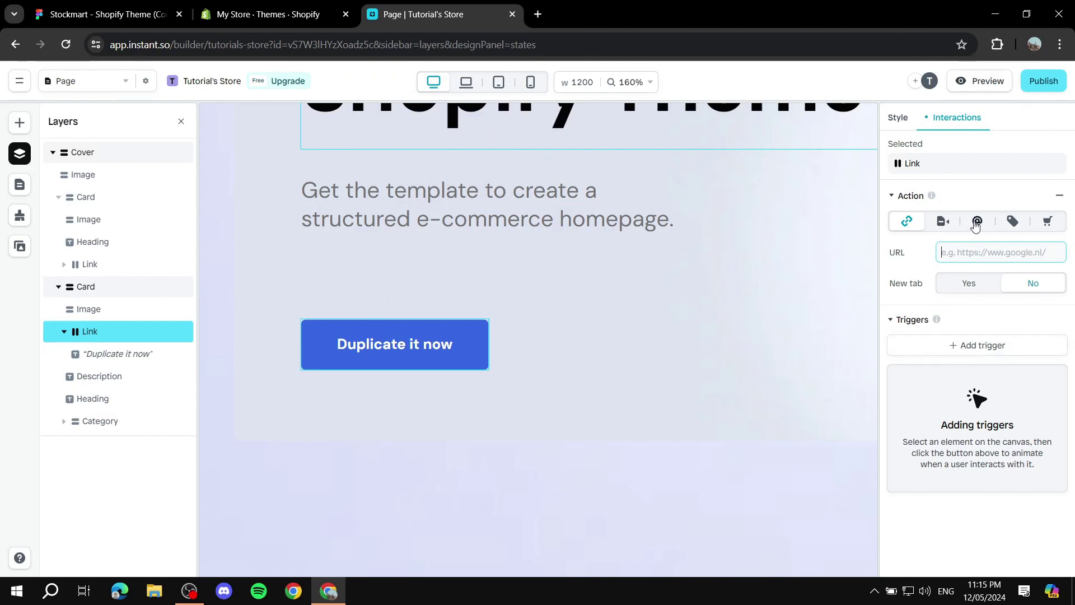
- Switch the button link's action to variant selection and check the product source picker without connecting a product
click(1022, 225)
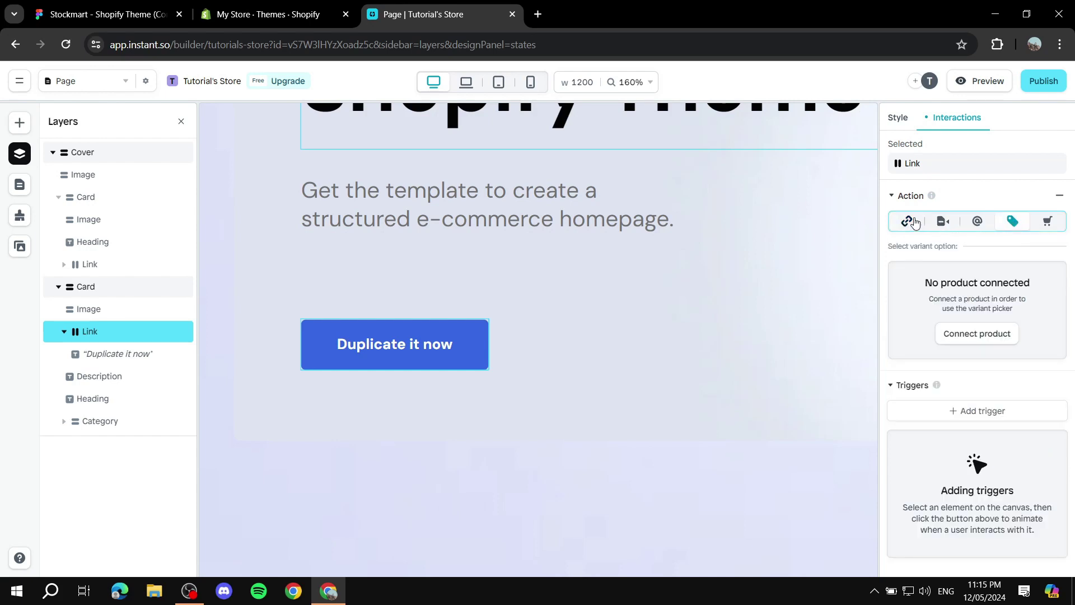
click(992, 334)
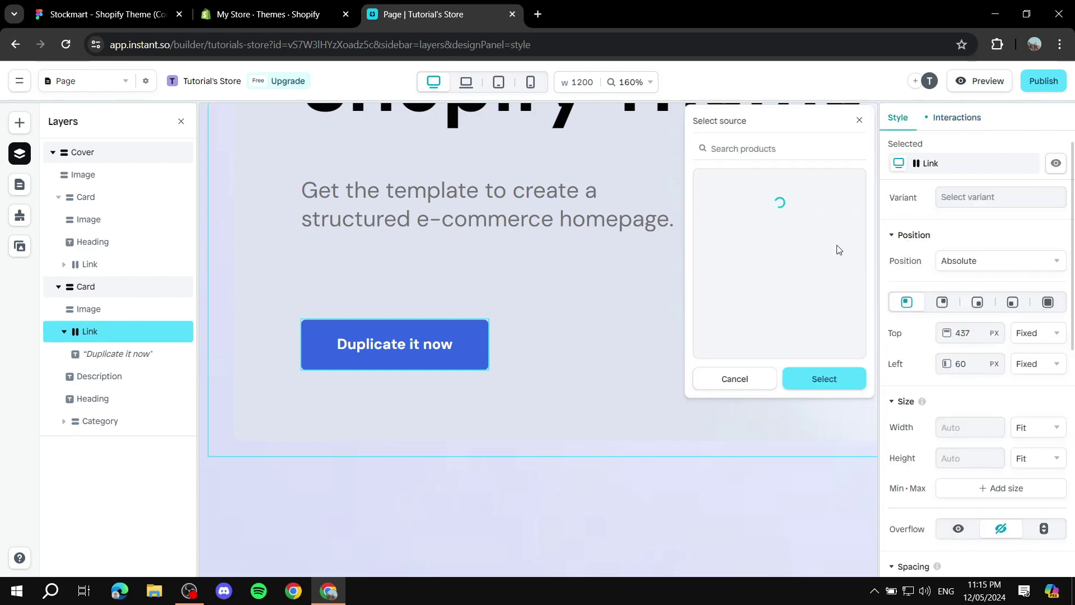
click(733, 379)
click(956, 118)
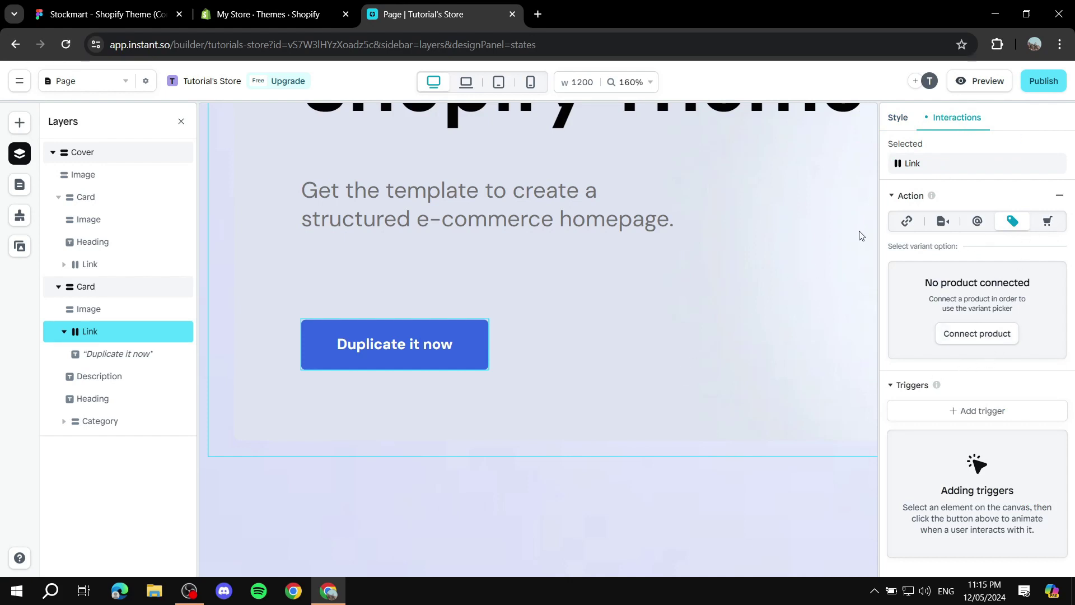
- Add a link action to the "Homepage Shopify Theme" heading
scroll(783, 257, up, 3)
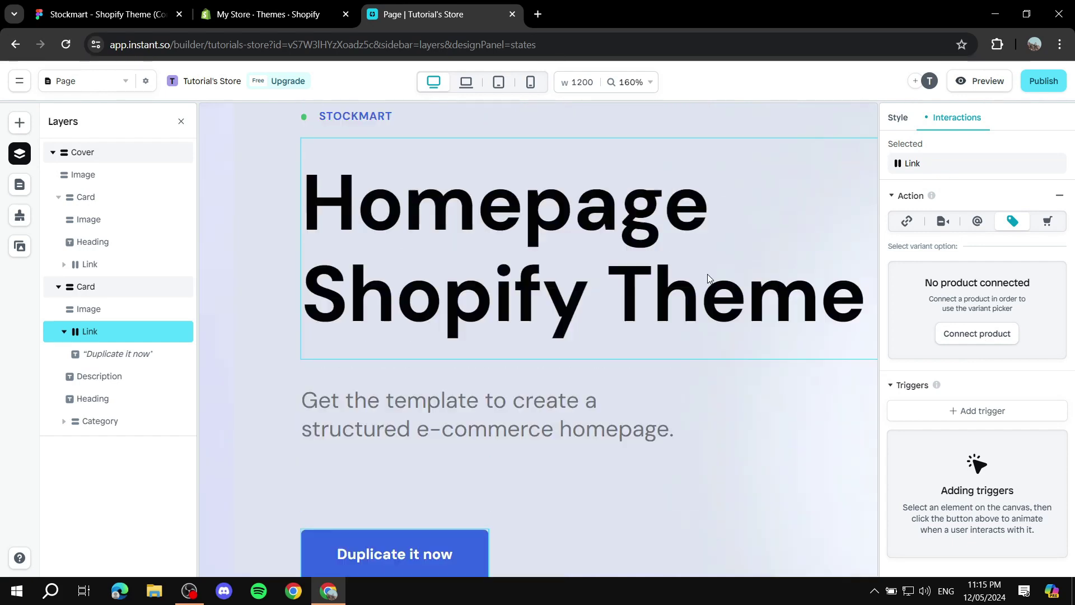
click(546, 258)
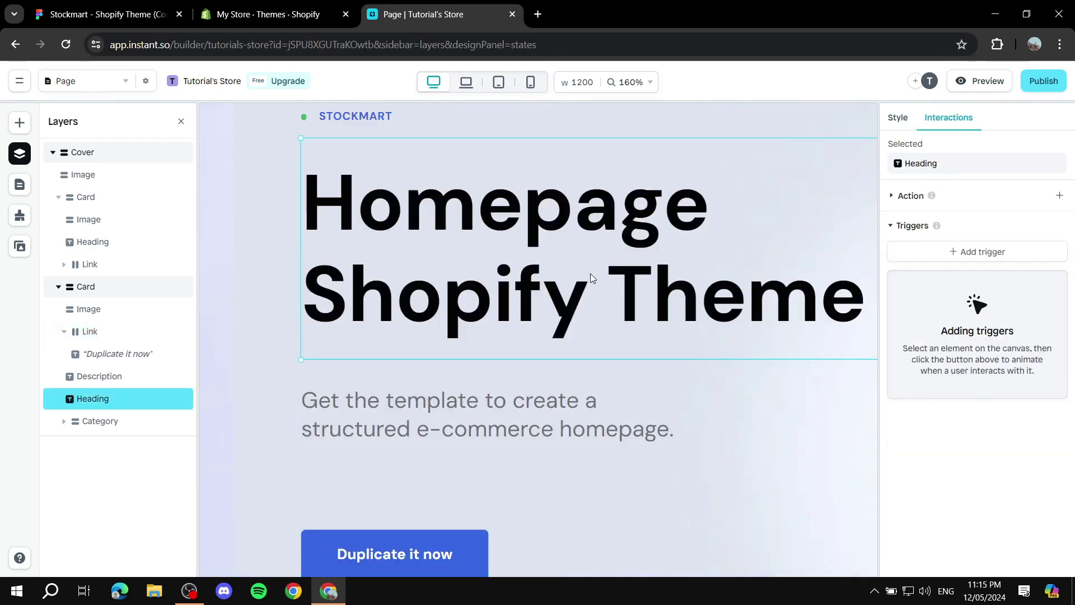
scroll(590, 273, down, 10)
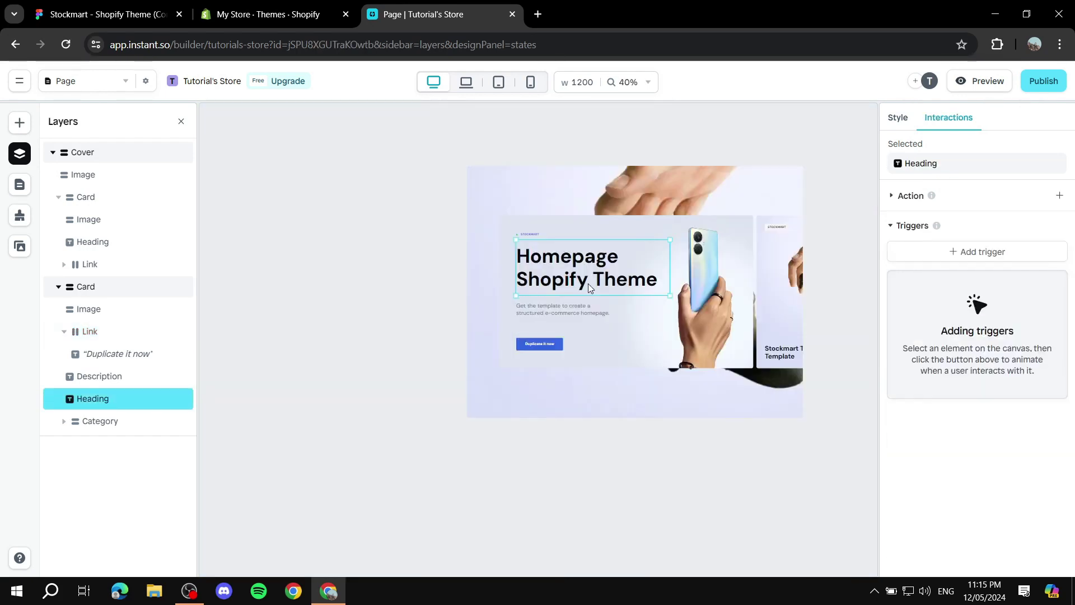
scroll(588, 283, up, 3)
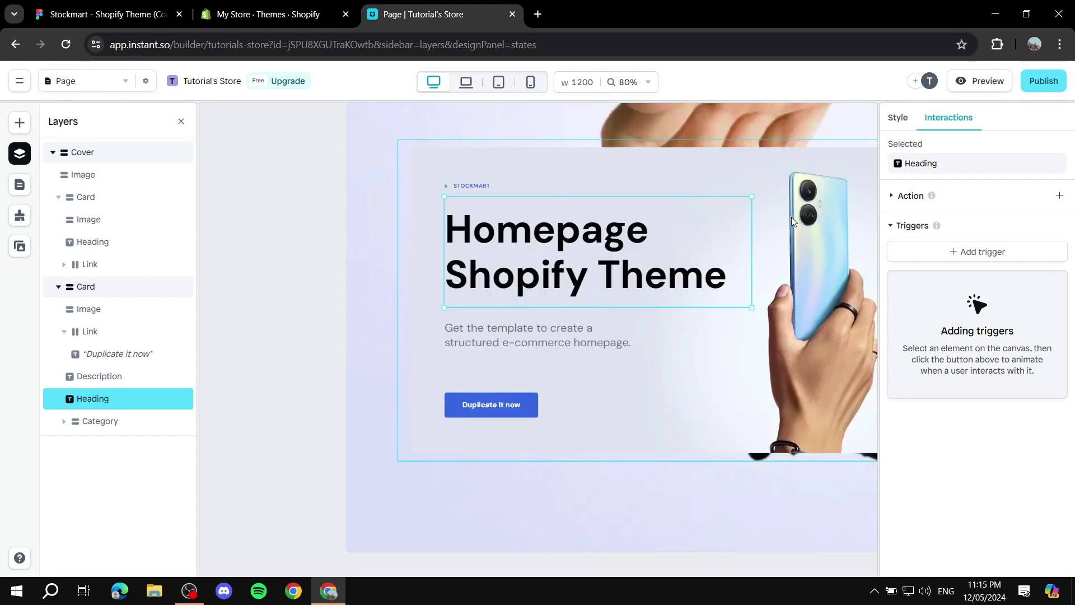
click(895, 196)
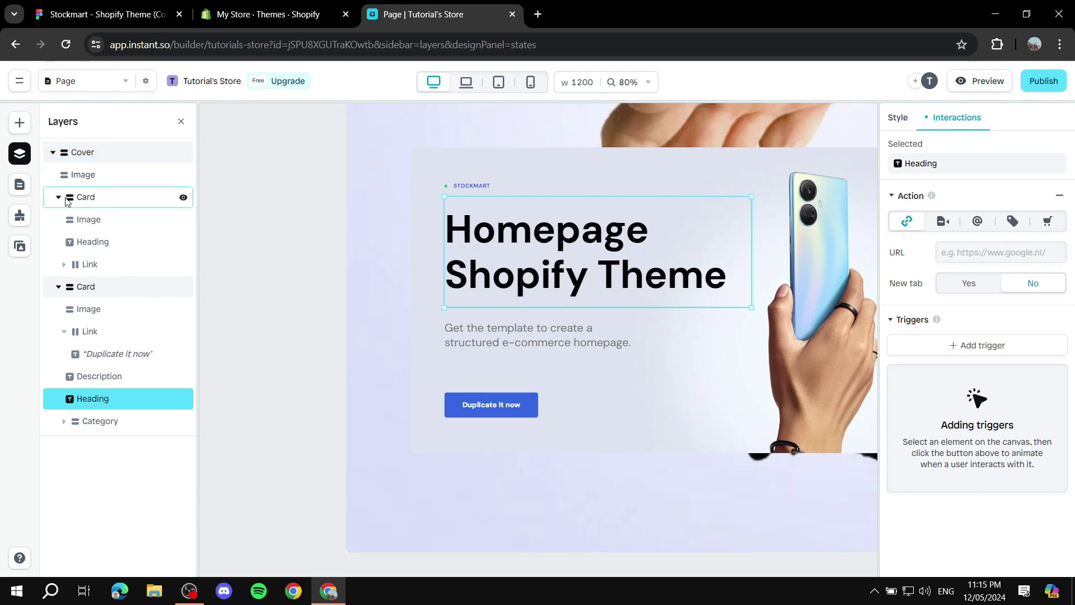
- Look through the builder's insert, layouts and brand styles options, and view the imported page as a whole
click(20, 122)
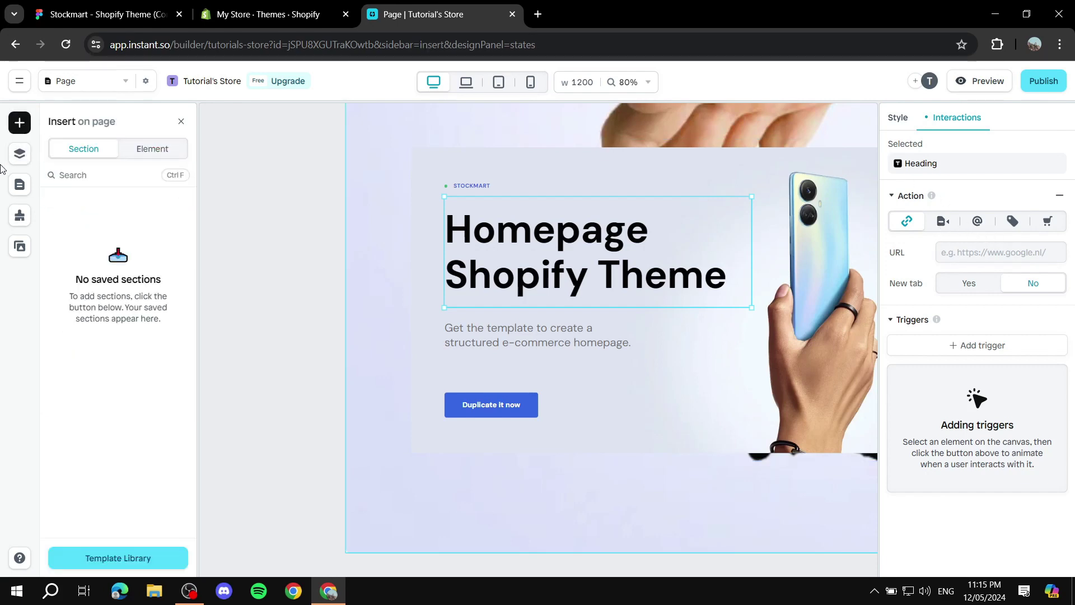
click(20, 188)
click(19, 217)
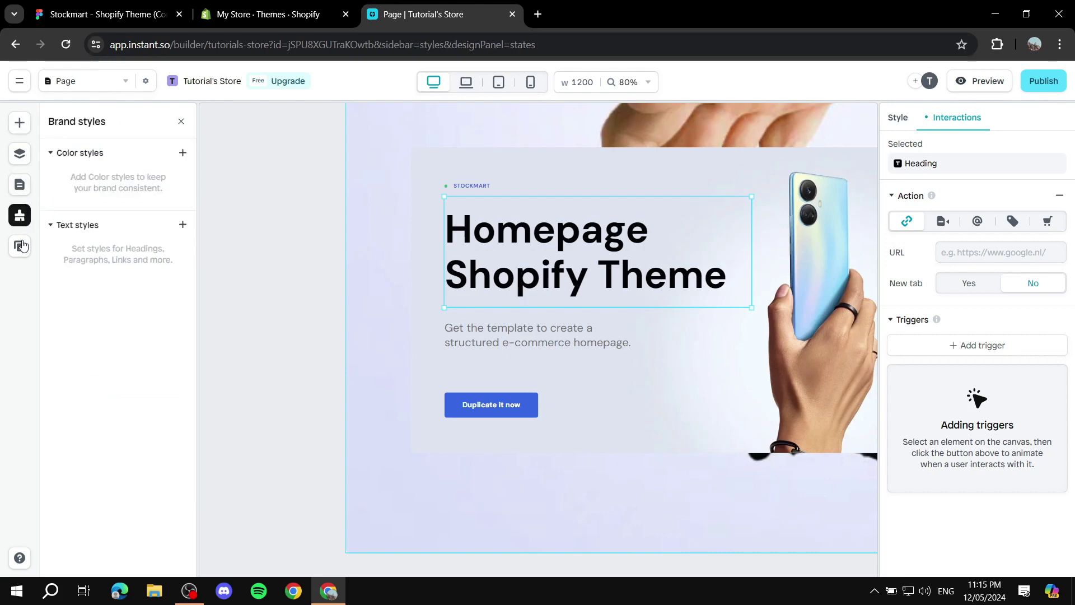
click(20, 246)
click(24, 128)
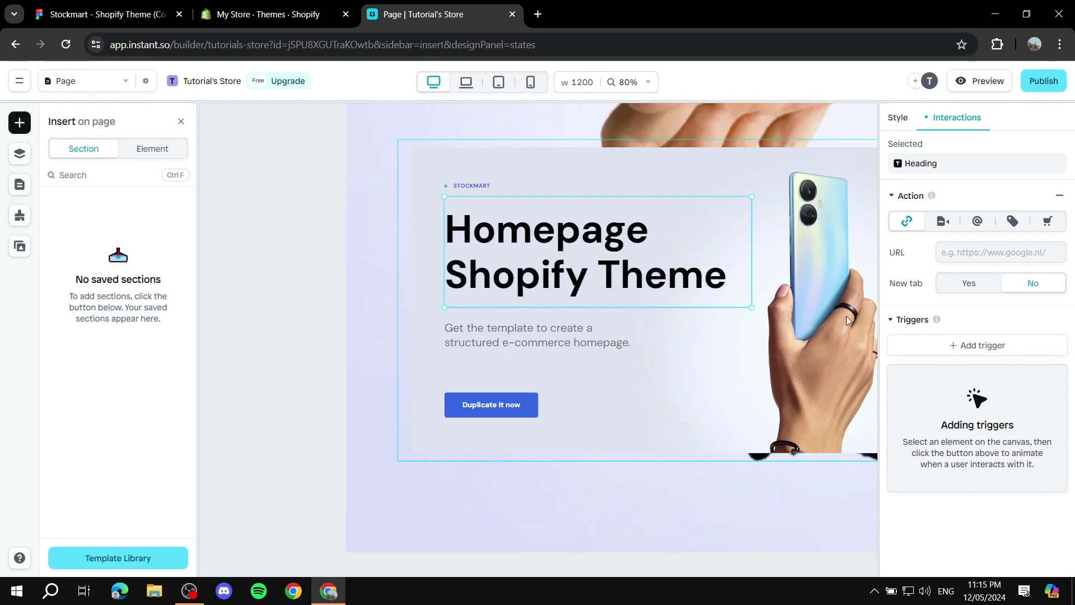
scroll(787, 485, right, 5)
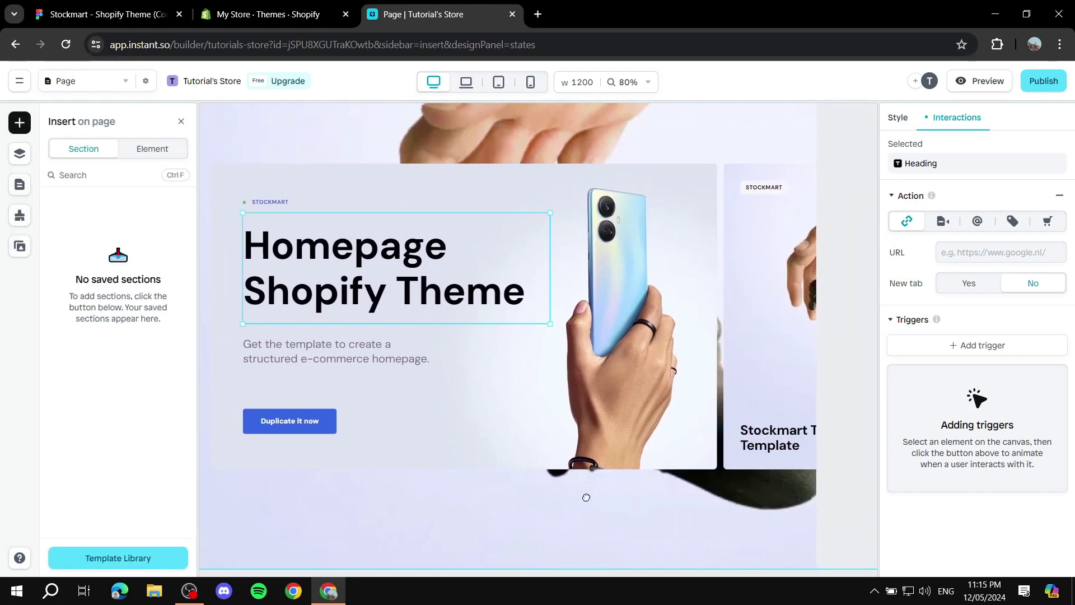
scroll(569, 364, down, 5)
scroll(558, 364, up, 3)
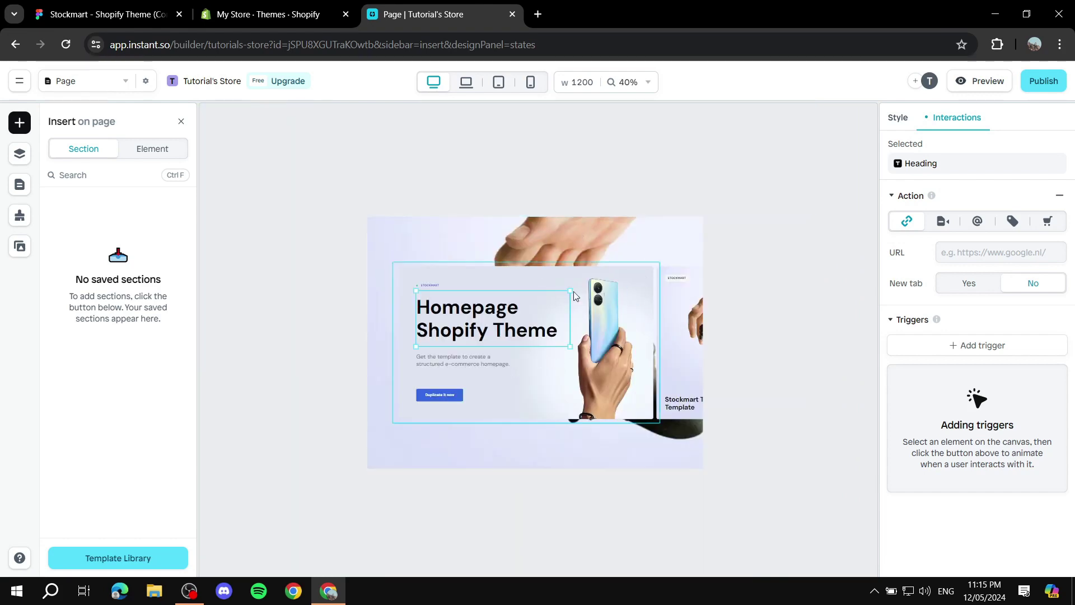
- Select the background Image in the Cover frame, publish the page, and show the image's style settings
click(694, 228)
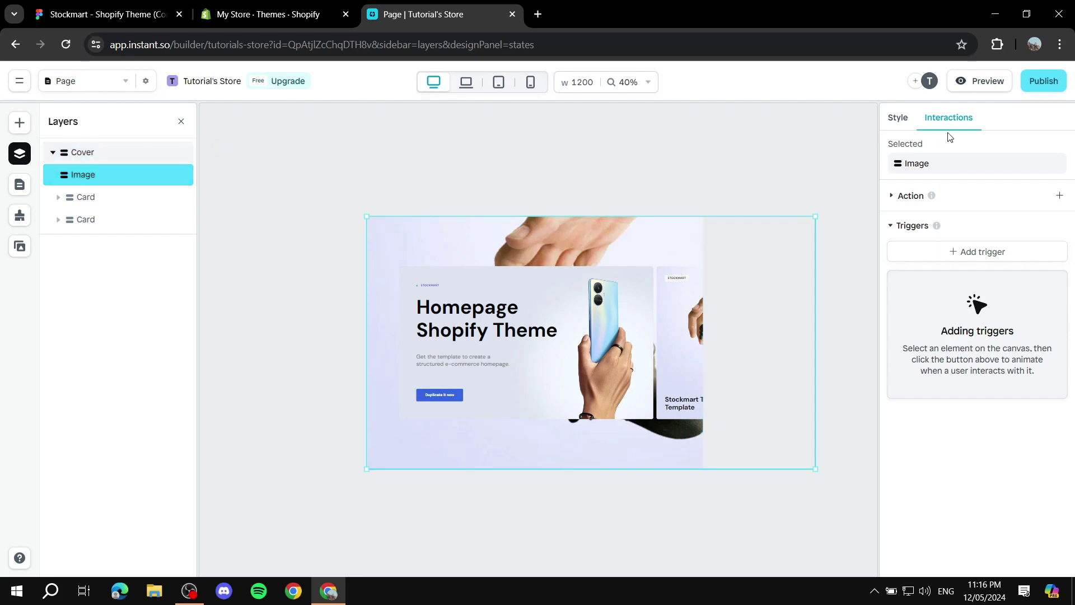
click(1056, 84)
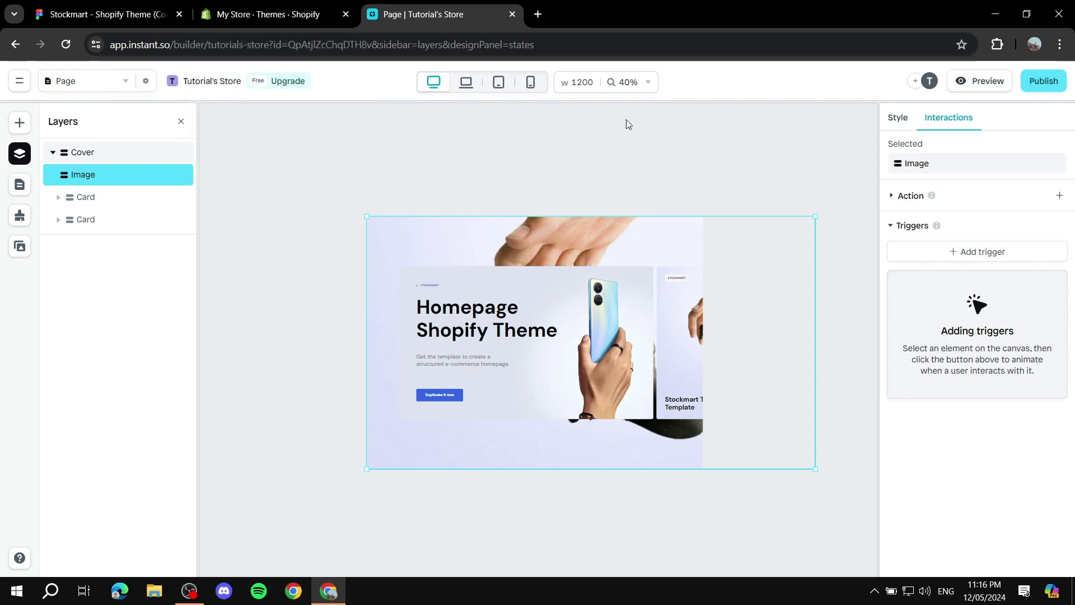
click(568, 160)
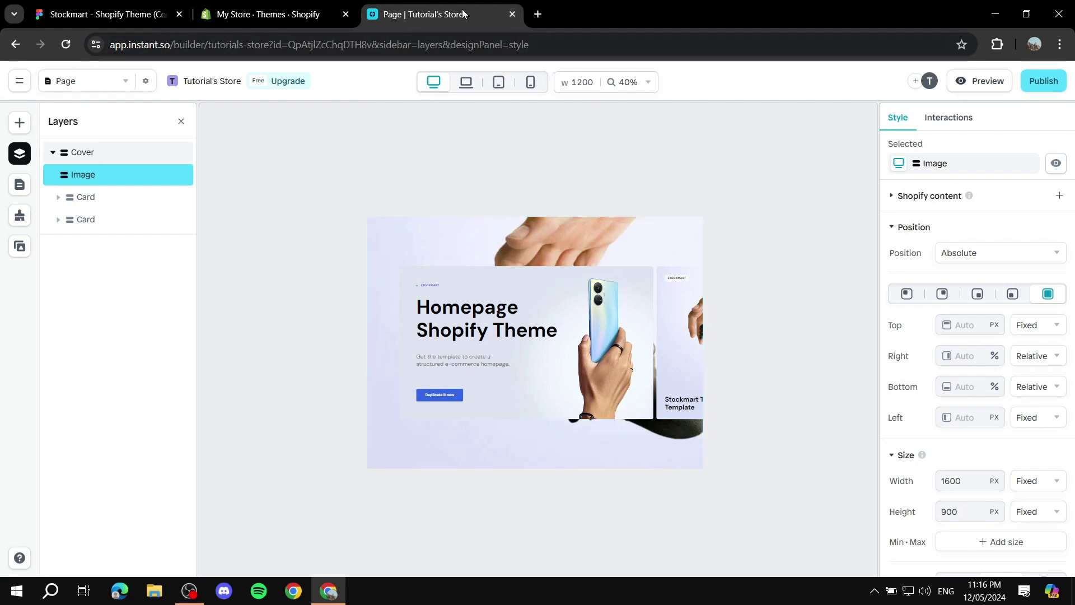
- Check the Shopify themes page and the Figma Cover design, and return to the Instant builder
click(269, 14)
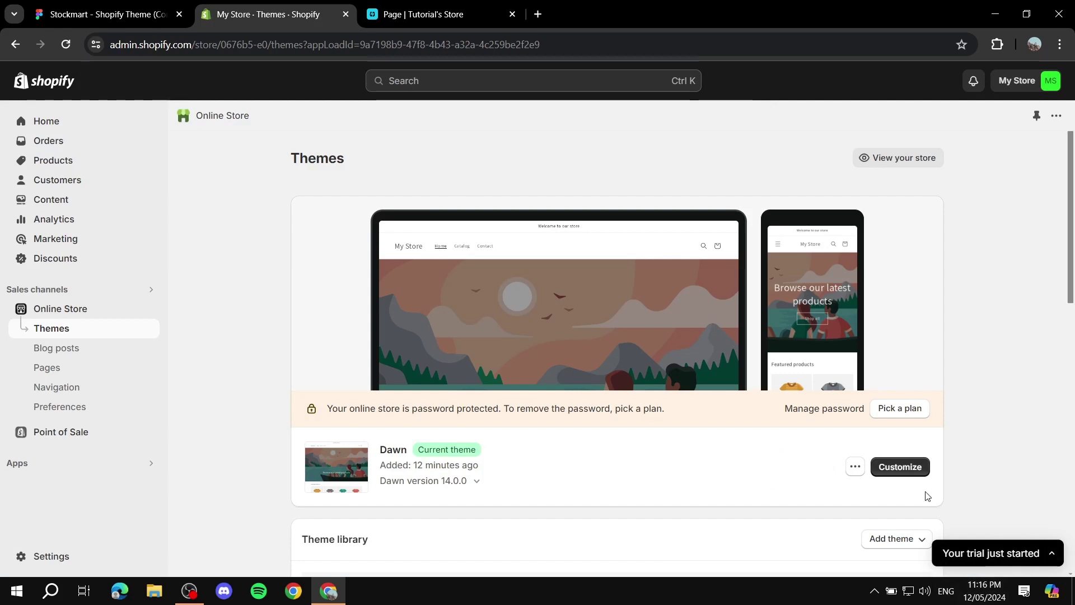
click(157, 14)
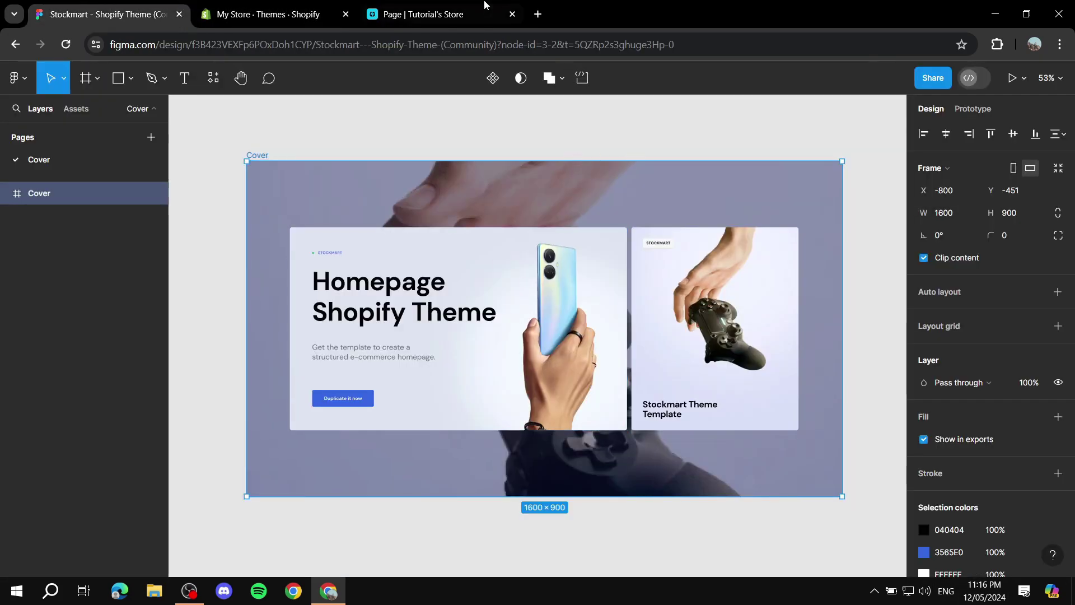
click(263, 14)
click(920, 468)
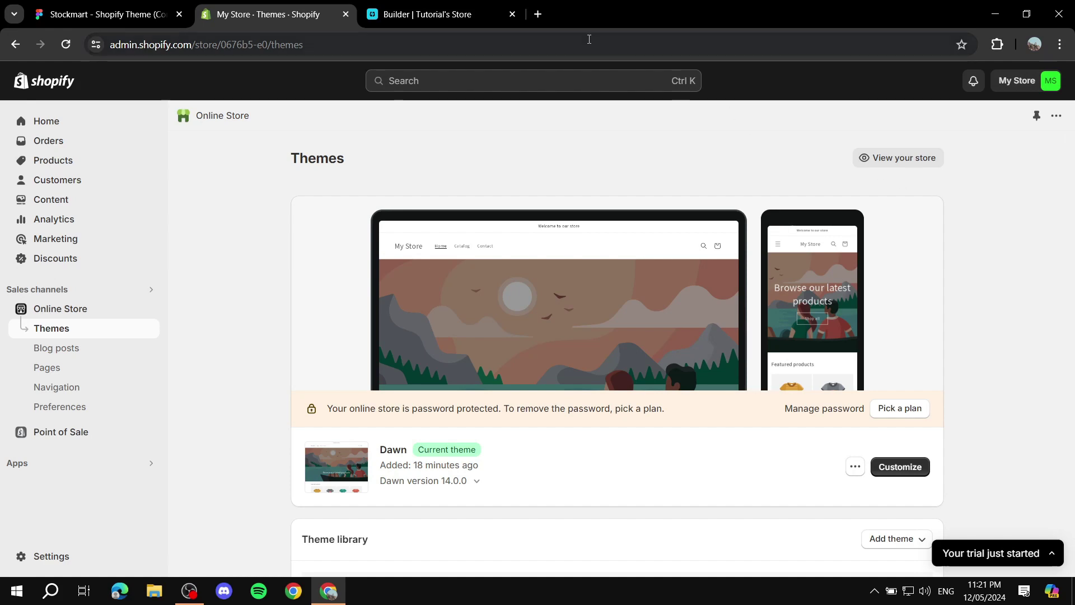
click(427, 14)
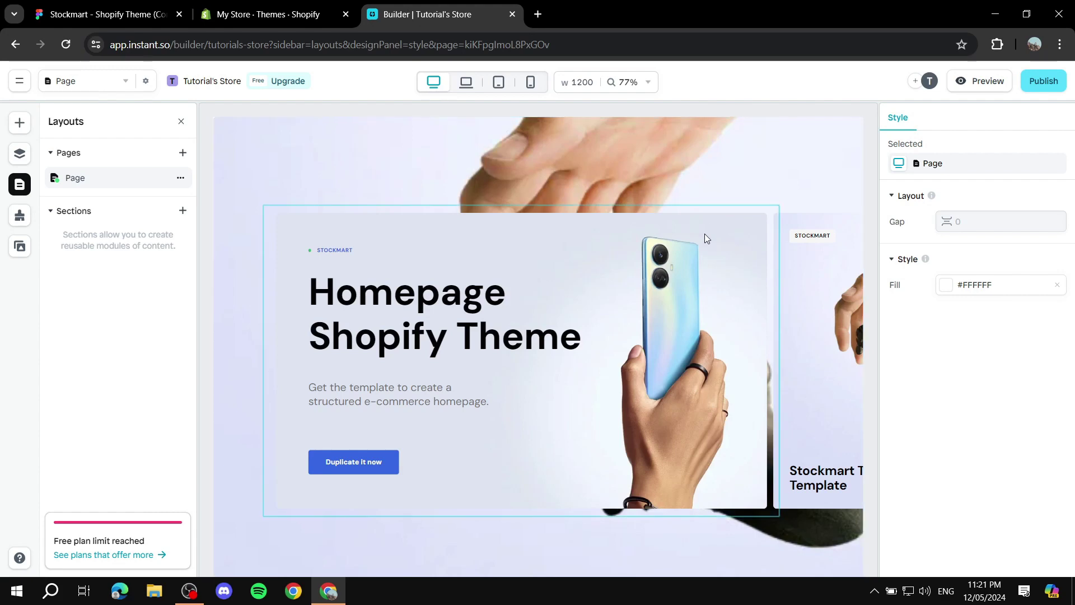
- Create a new section from the Products ticker template in the template library
scroll(704, 234, down, 5)
scroll(704, 237, up, 6)
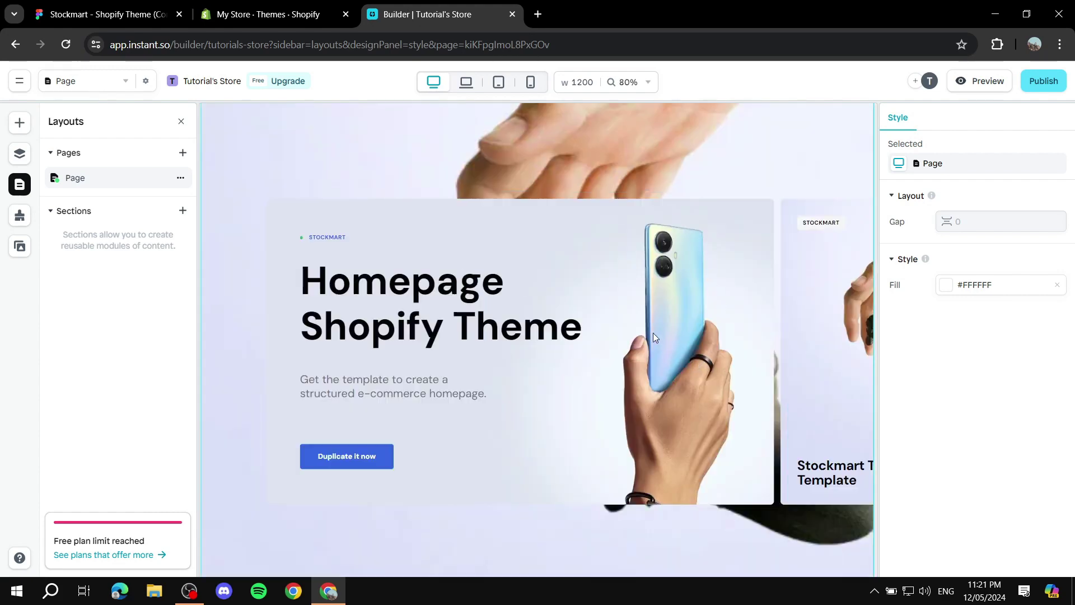
click(183, 210)
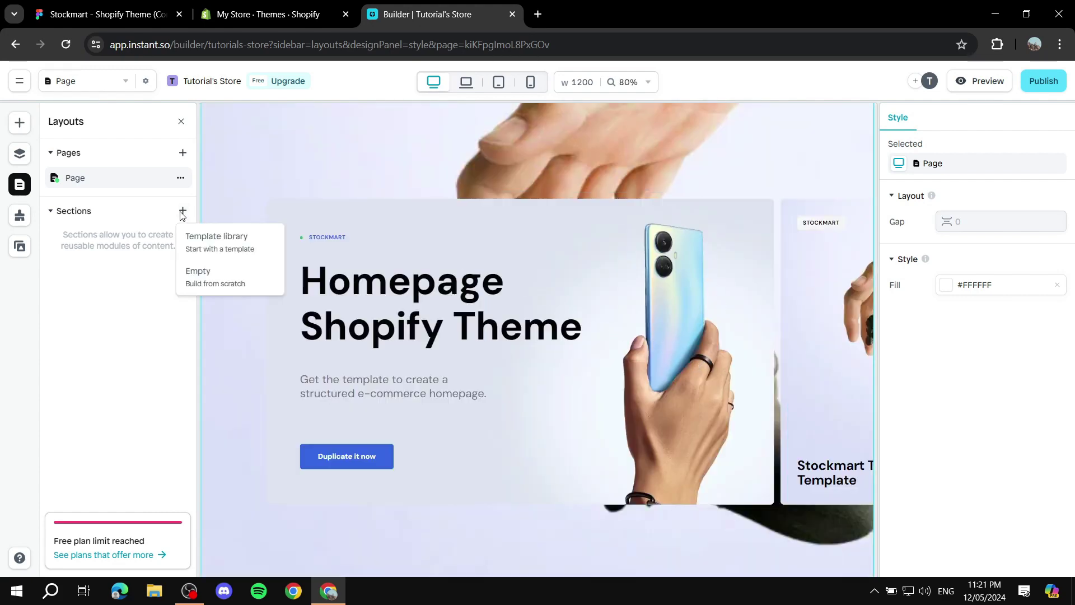
click(221, 238)
scroll(616, 336, down, 3)
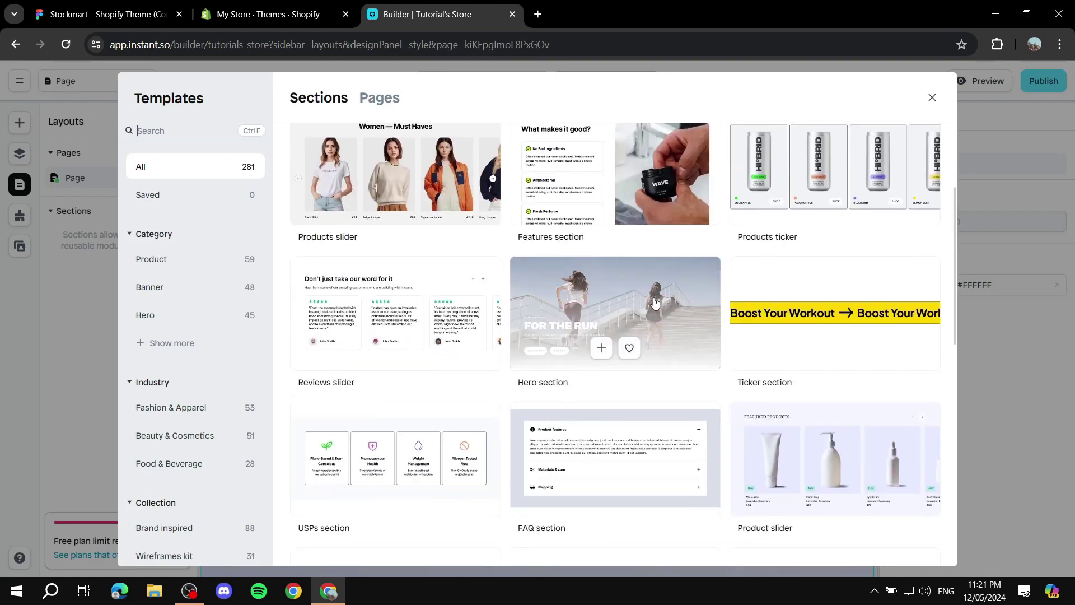
mouse_move(839, 175)
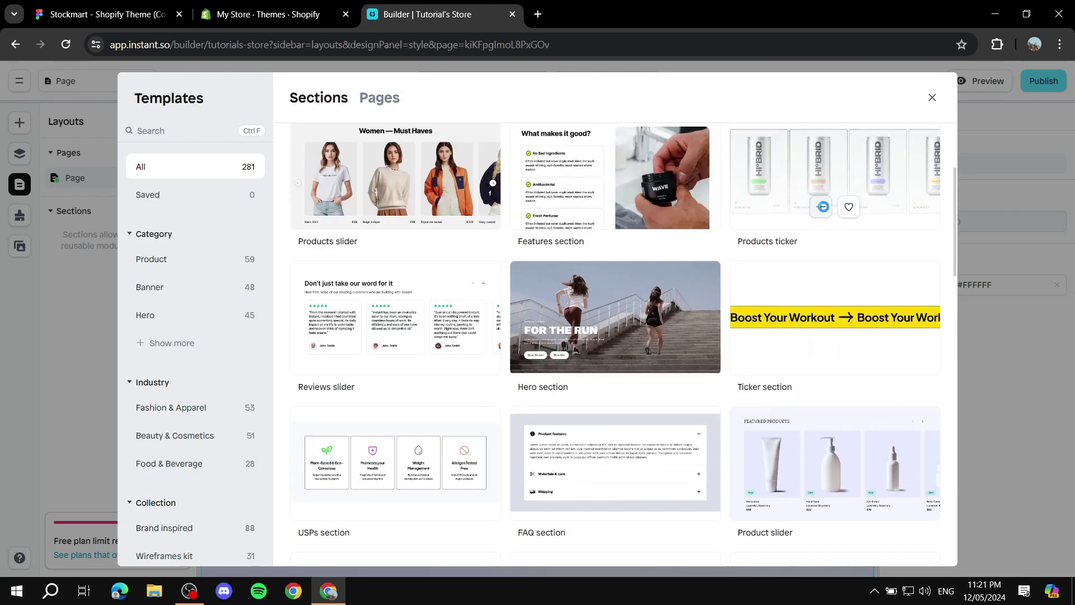
click(932, 97)
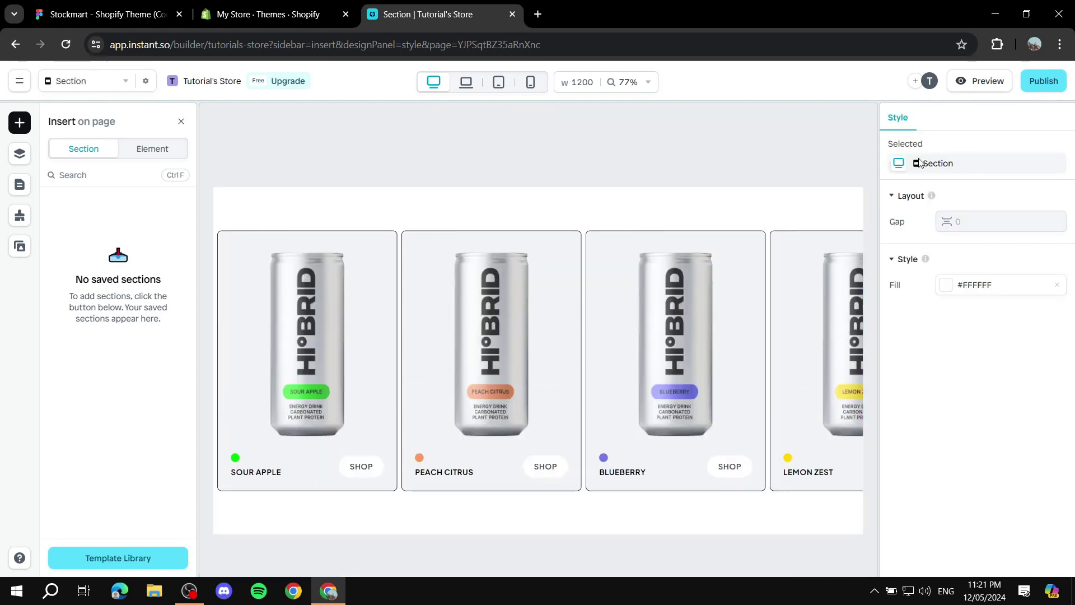
- Add Shopify content to the Products element, set its content to Shopify, and check the product source picker without selecting a product
scroll(782, 214, down, 2)
click(686, 144)
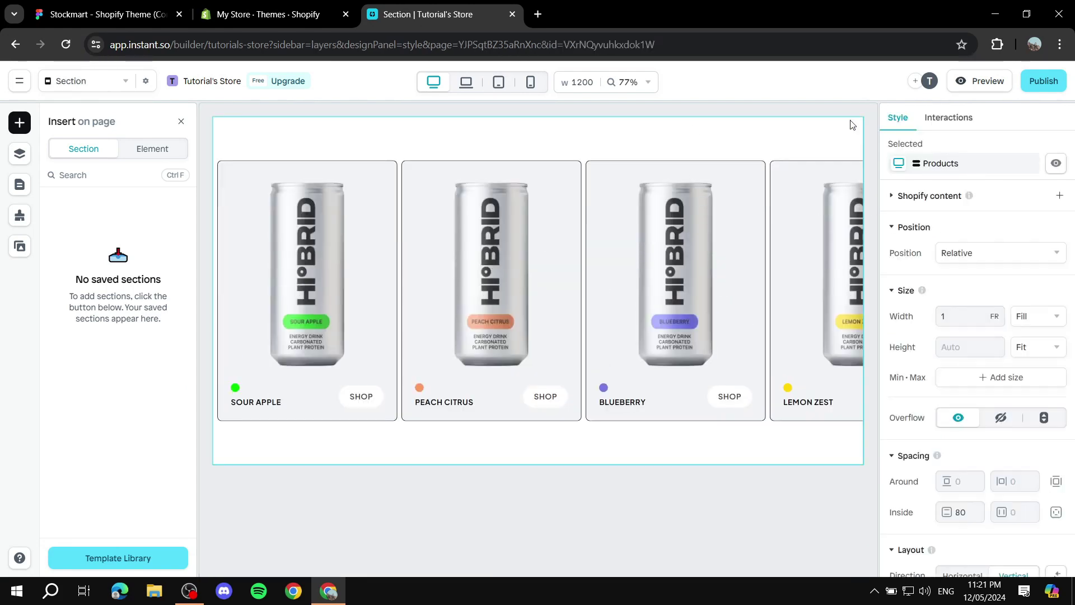
click(959, 117)
click(898, 117)
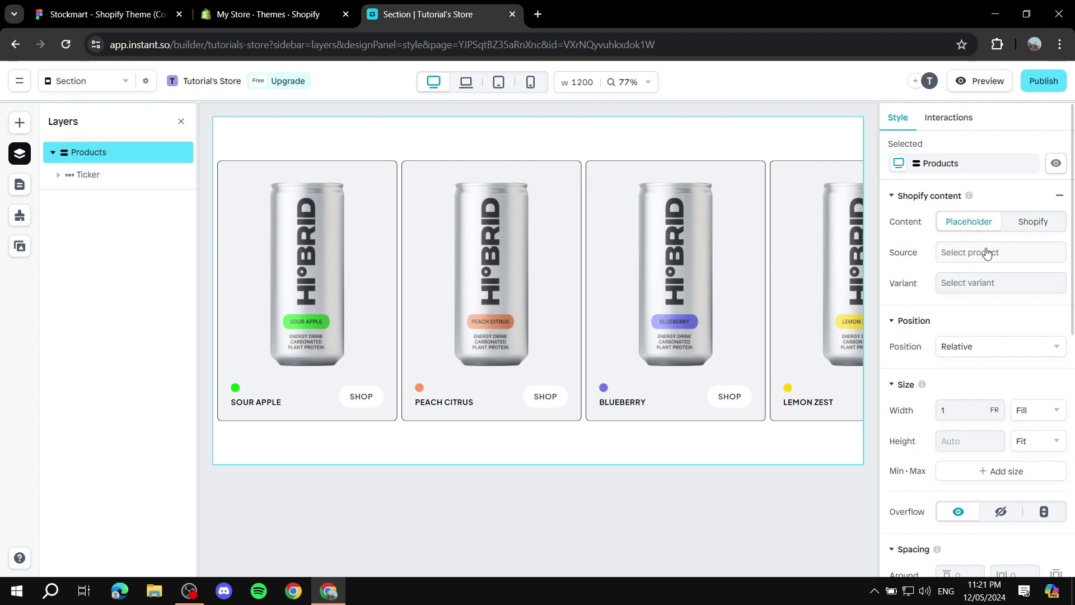
click(1032, 222)
click(985, 253)
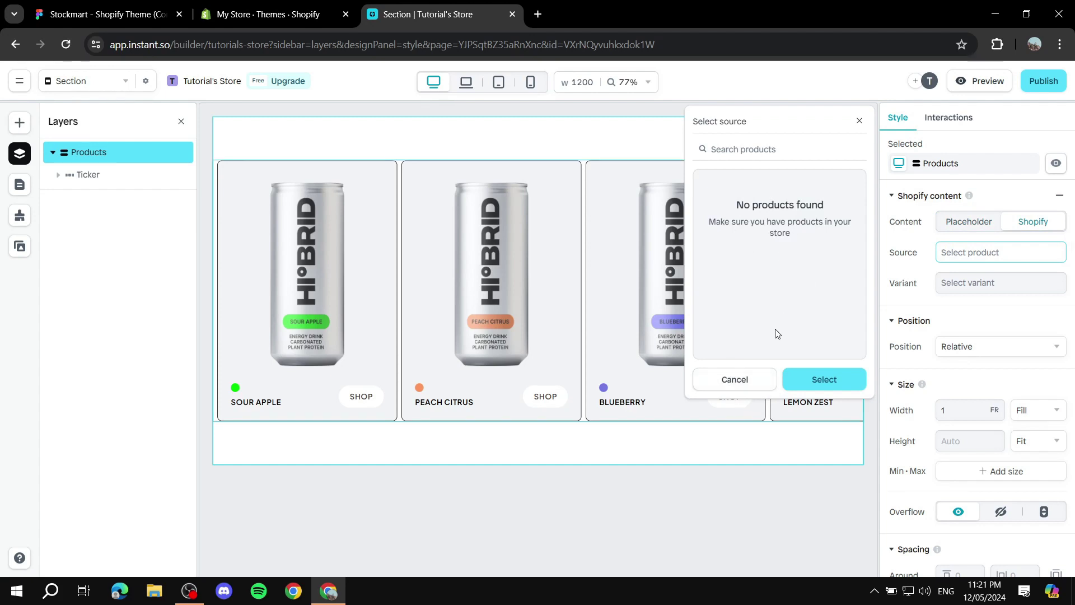
click(734, 380)
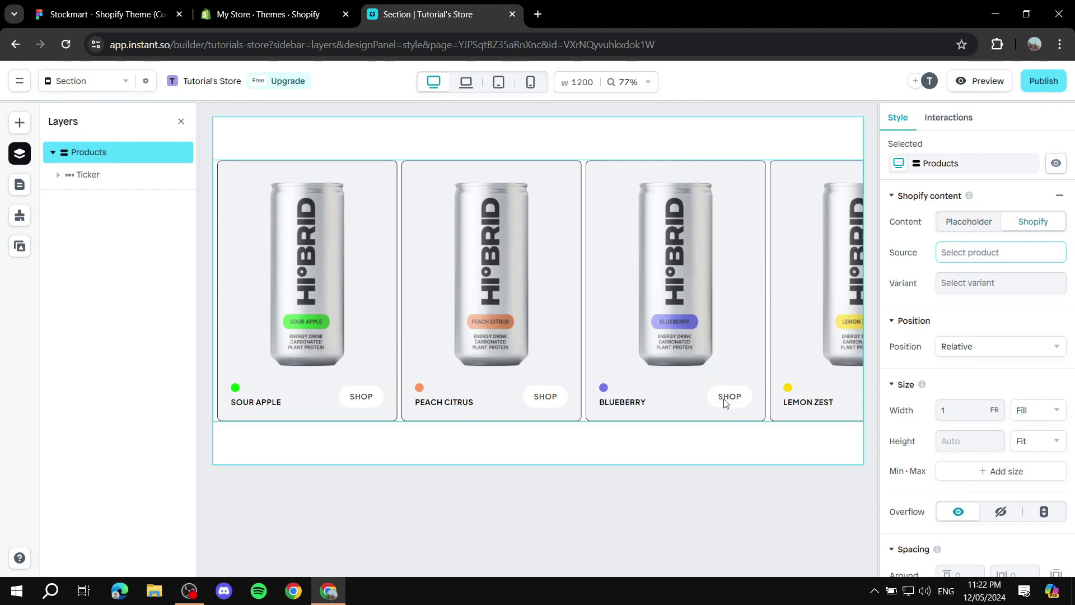
- Rename the new section "Easy to find" in its section settings
click(20, 185)
click(22, 218)
click(19, 185)
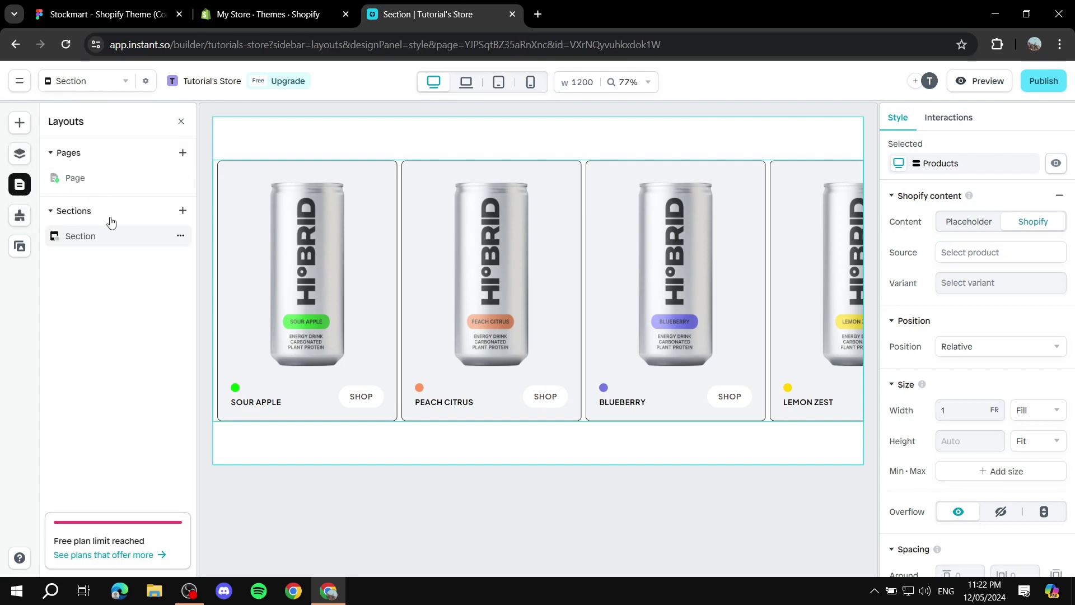
click(181, 236)
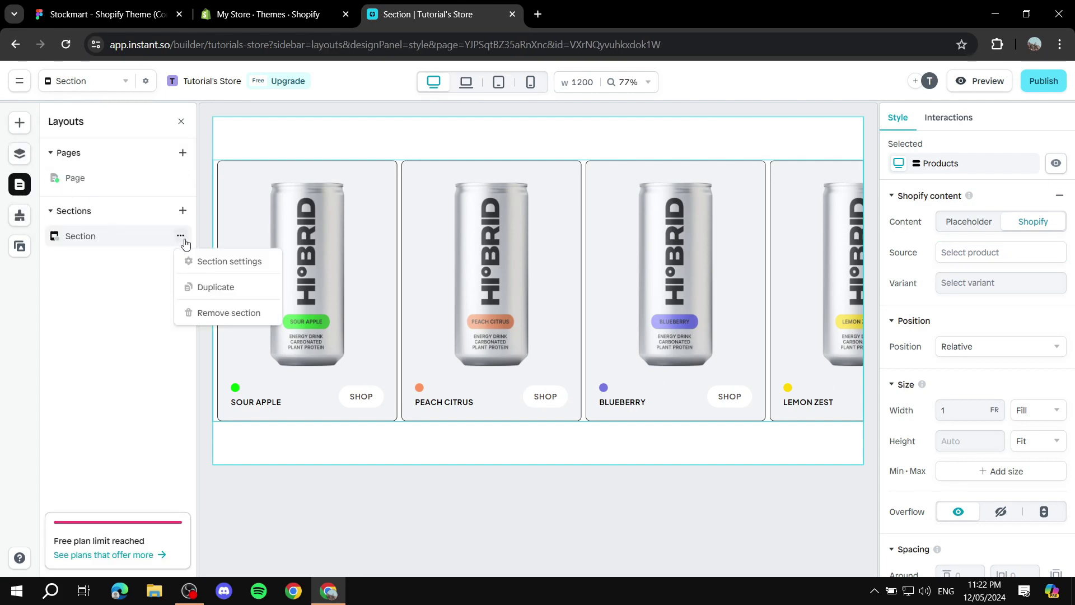
click(207, 261)
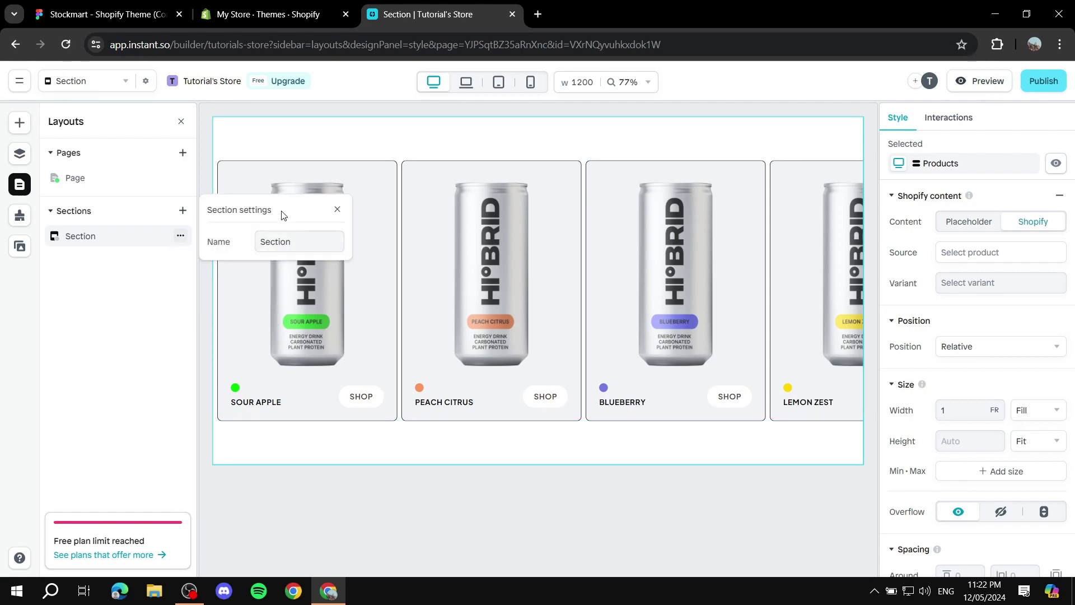
click(222, 246)
drag(294, 240, 209, 231)
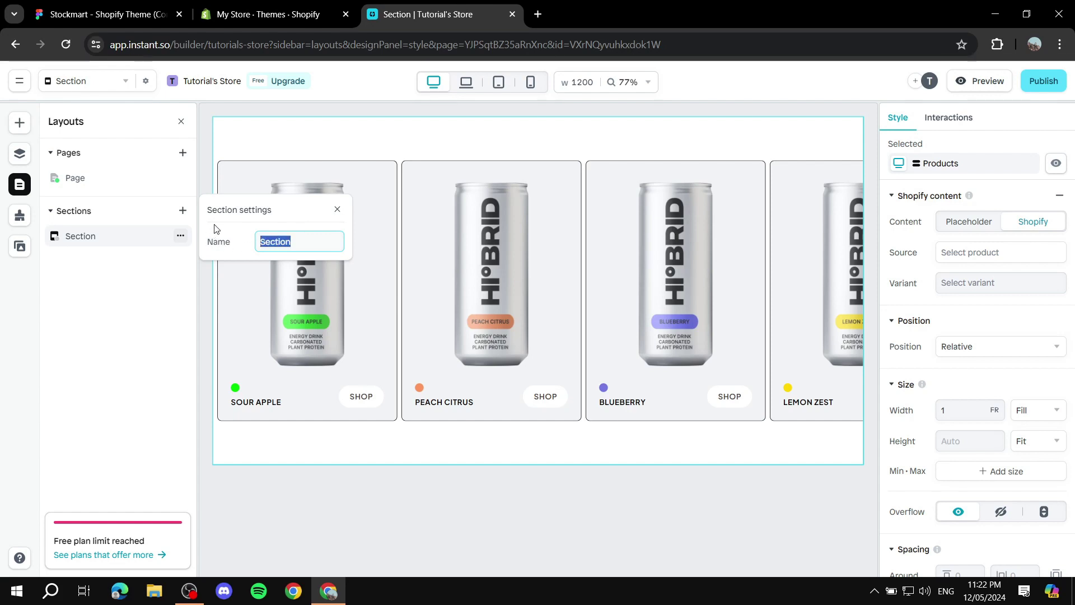
text(Easy t9)
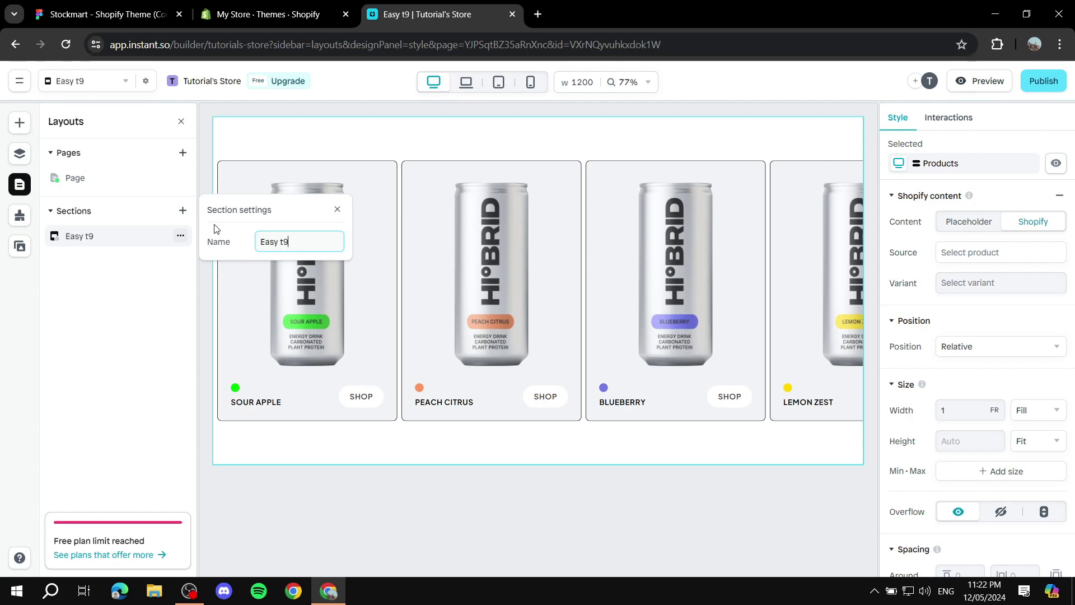
key(BackSpace)
text(o find)
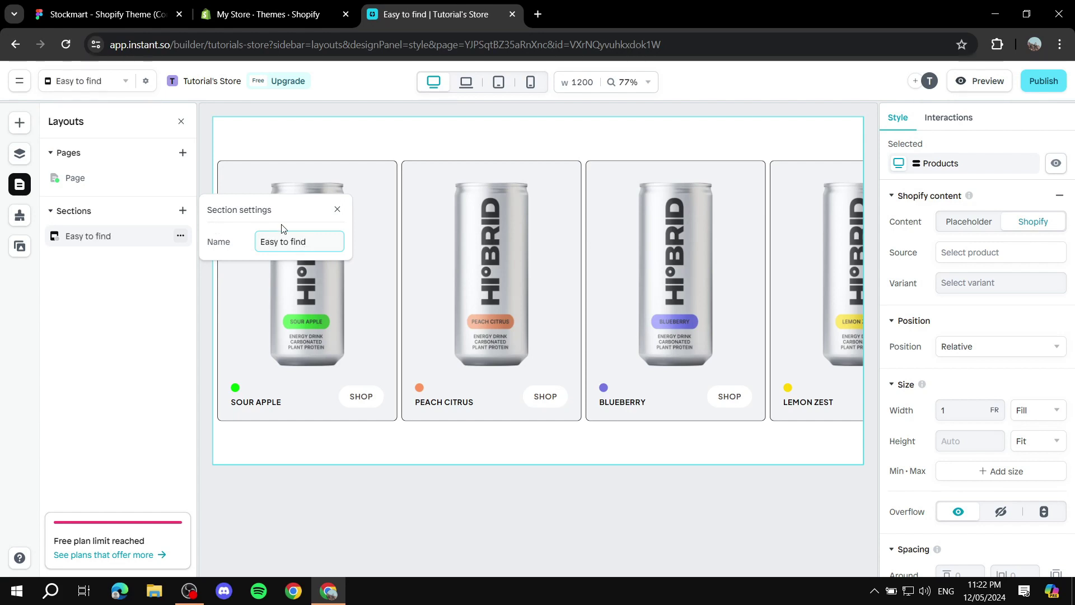
click(337, 209)
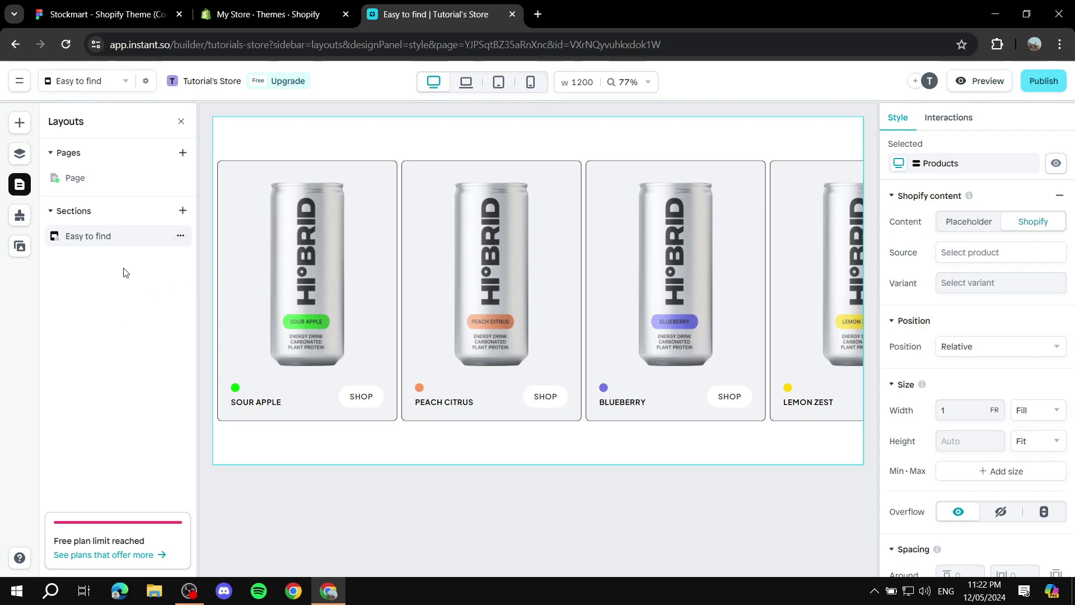
- Publish the "Easy to find" section, check the Dawn theme editor in Shopify, and return to the Instant builder
click(103, 236)
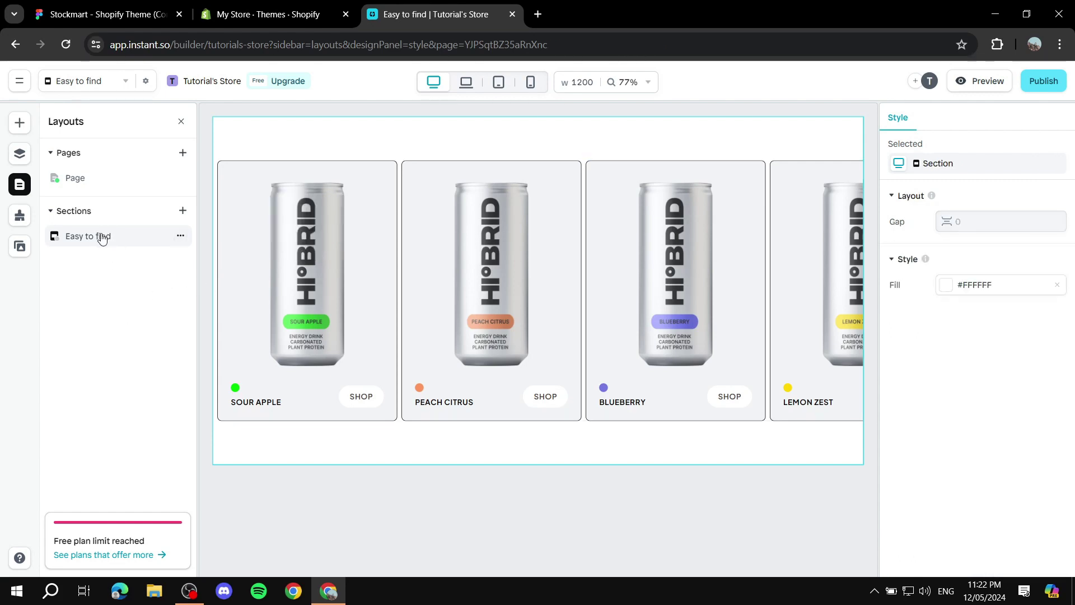
click(1040, 83)
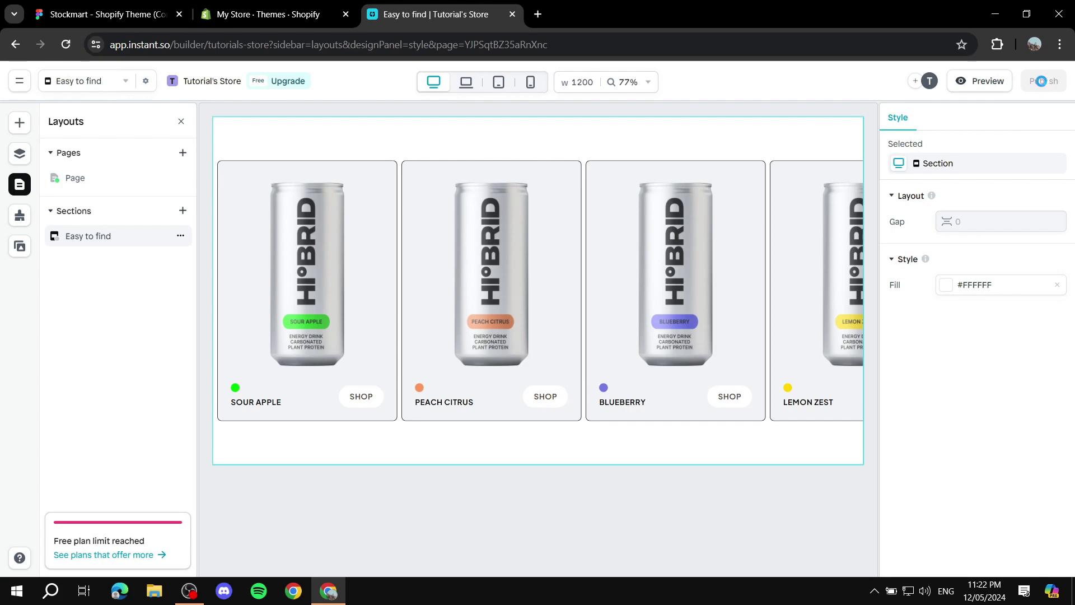
click(269, 14)
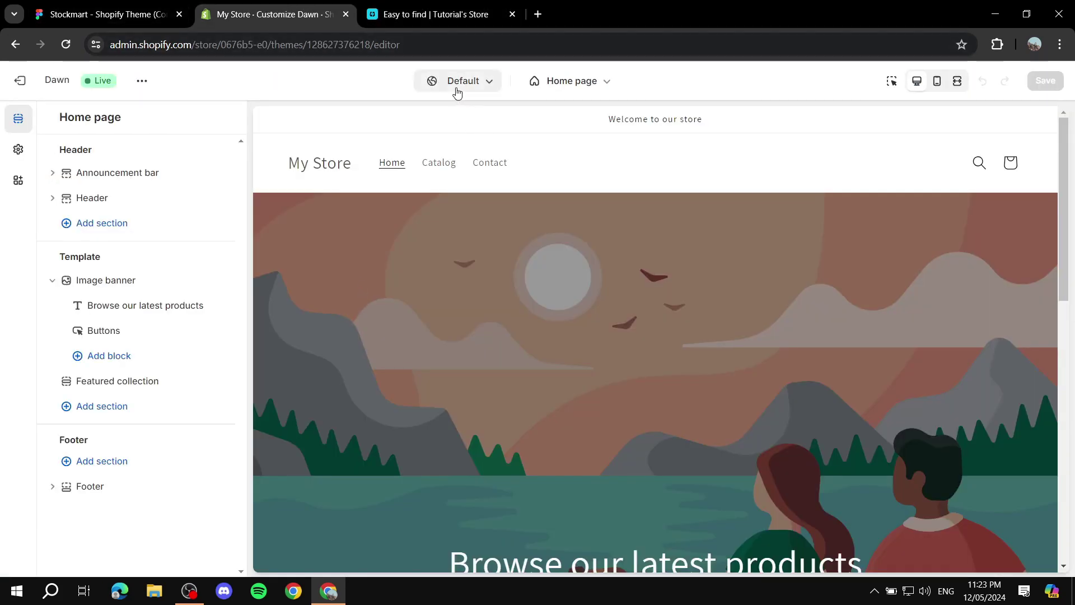
click(444, 9)
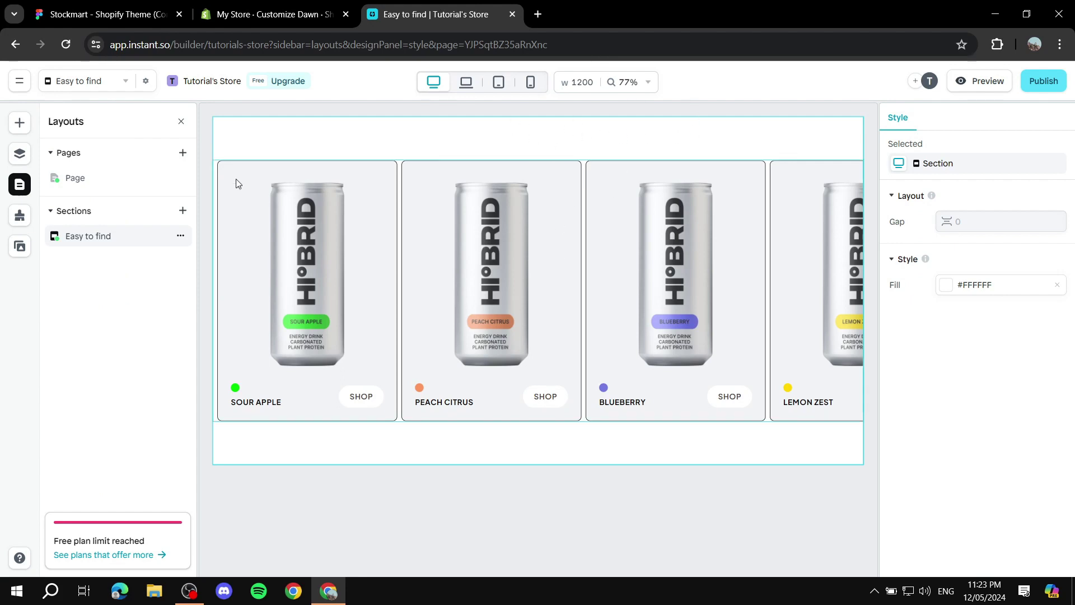
- View the imported Page layout and reopen the "Easy to find" section
click(90, 182)
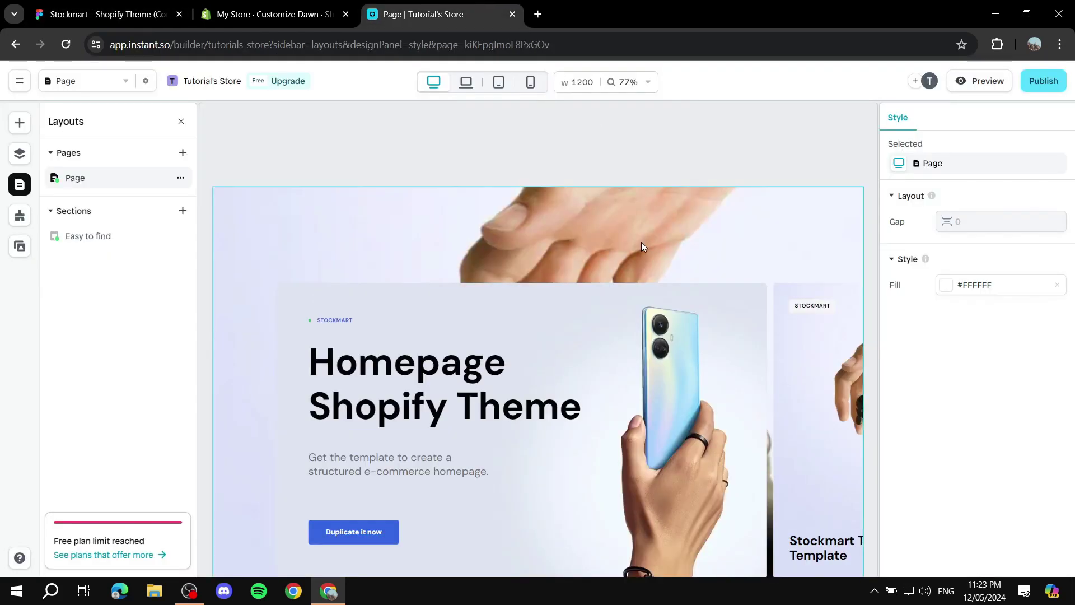
scroll(643, 246, down, 1)
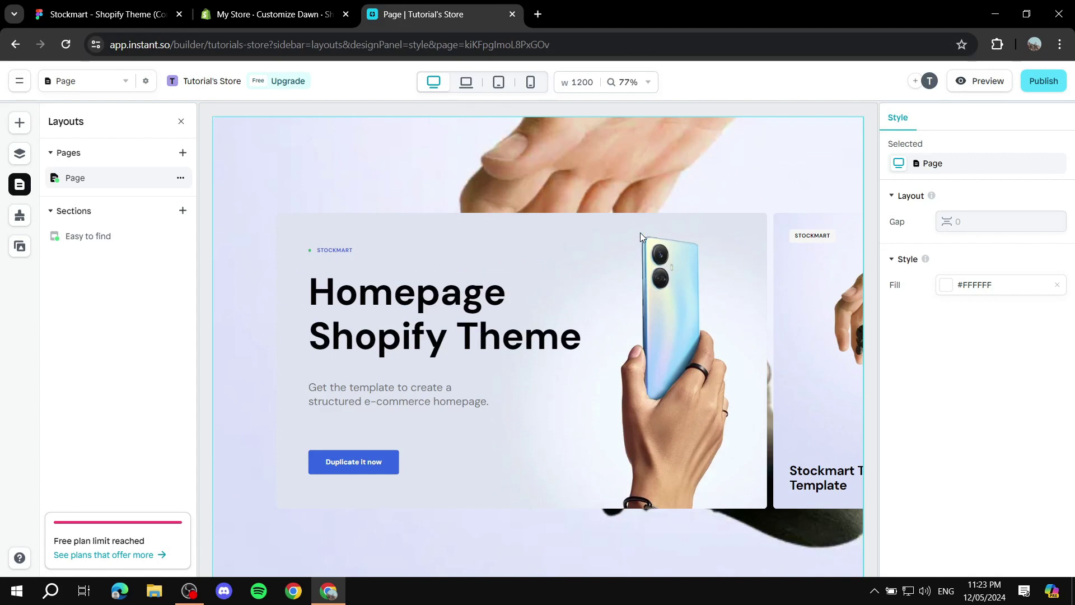
click(84, 237)
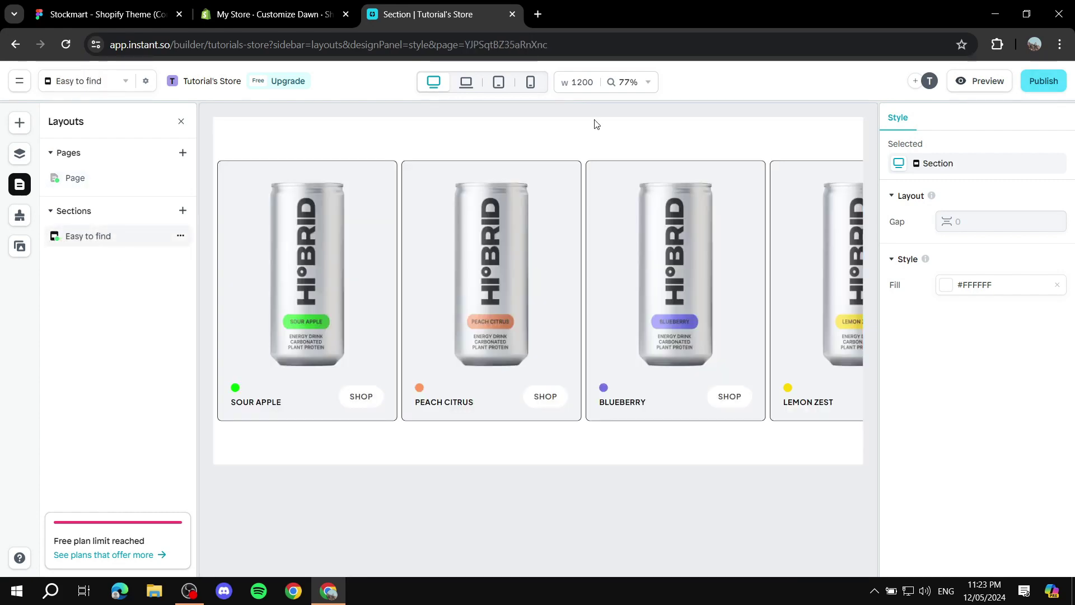
- Compare the Dawn home page in the Shopify theme editor with the "Easy to find" section in the Instant builder
click(301, 5)
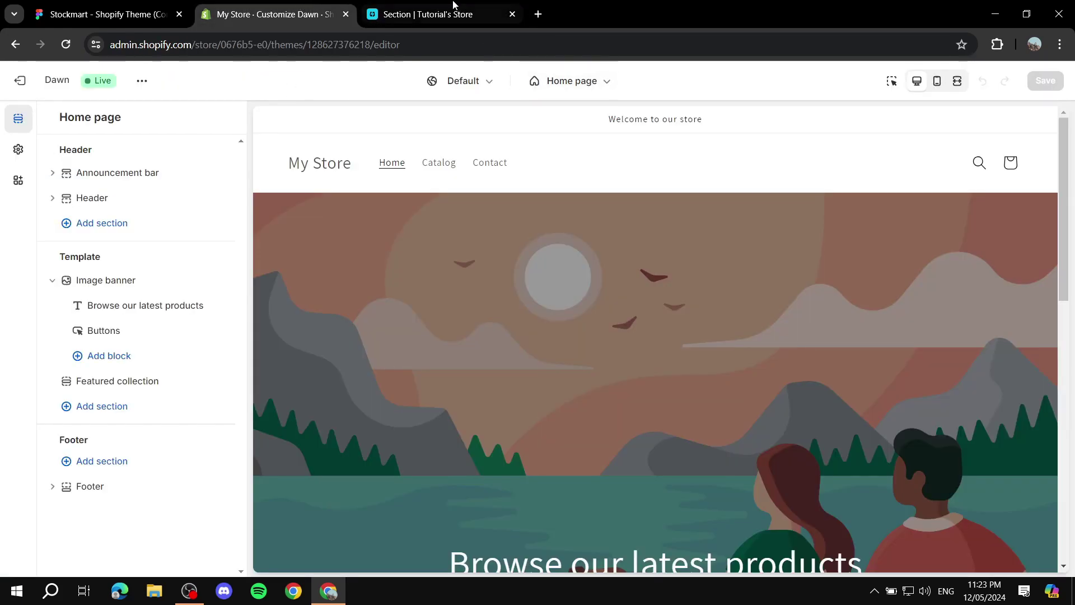
click(457, 8)
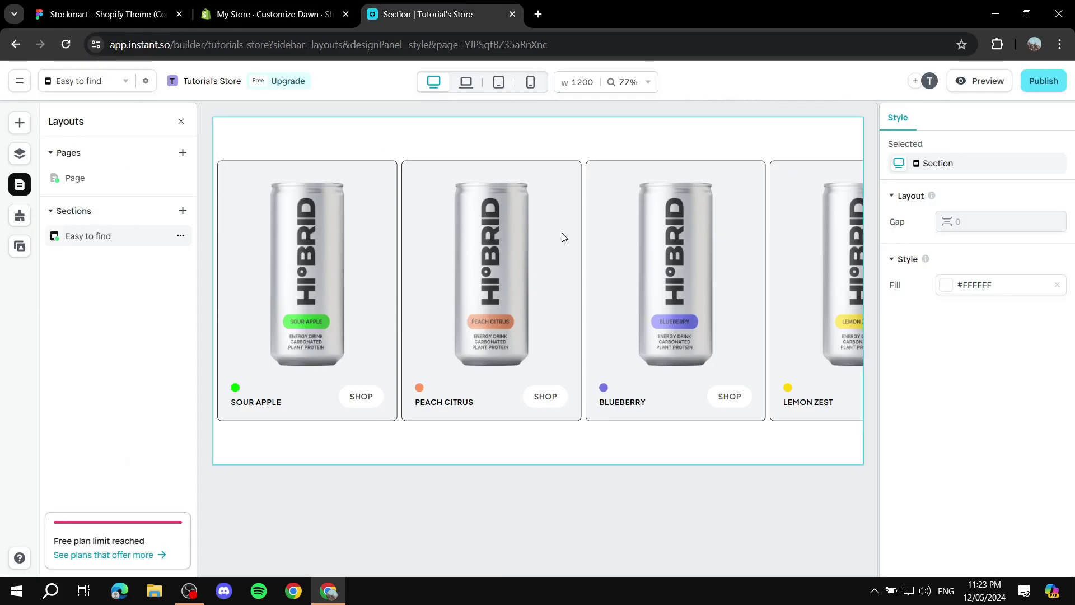
click(285, 5)
scroll(795, 385, down, 3)
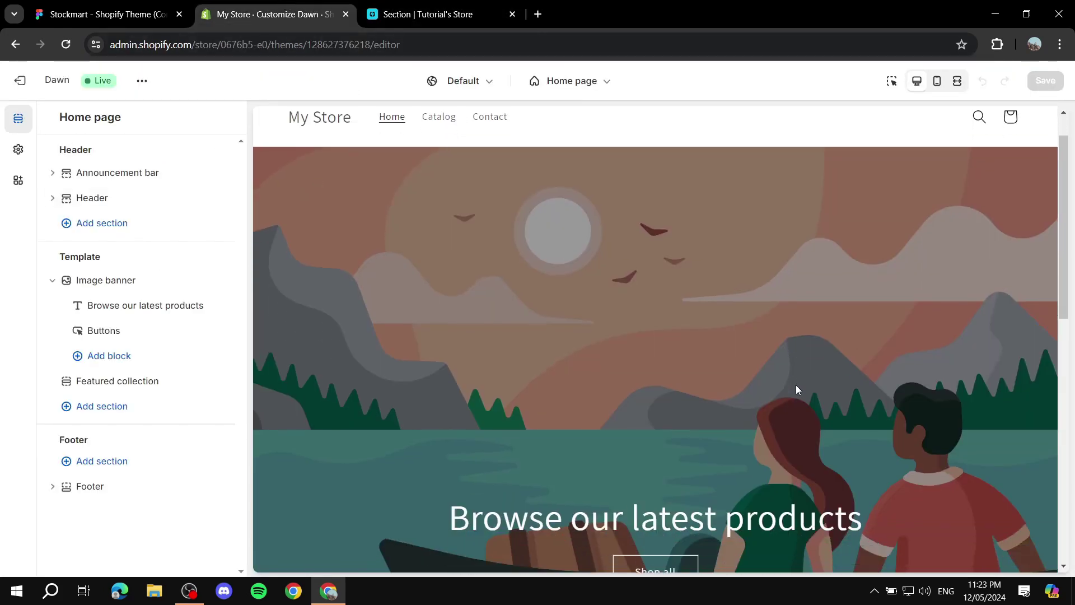
scroll(824, 281, down, 1)
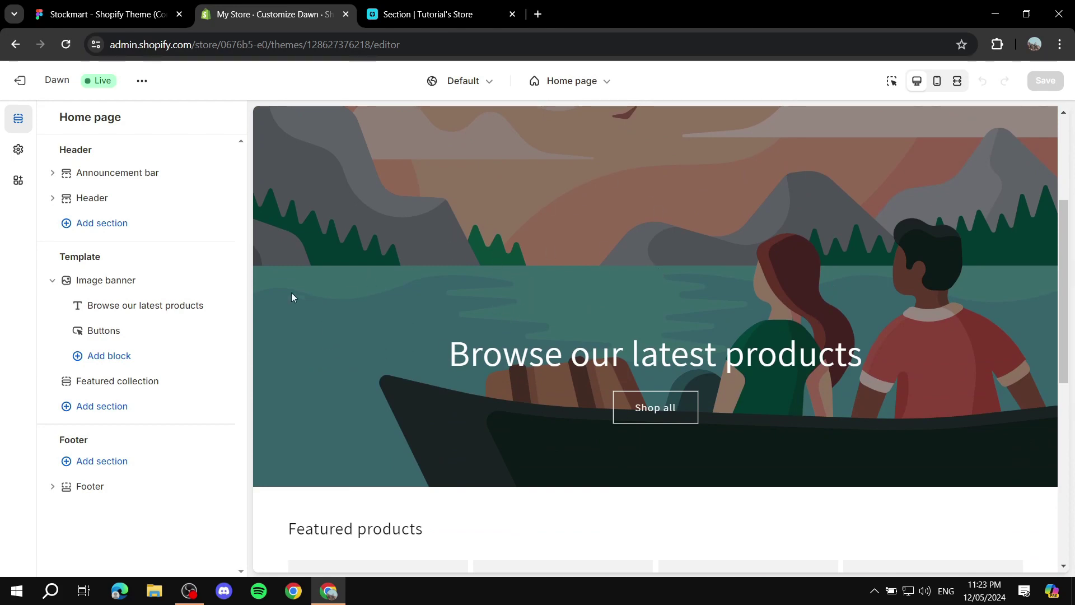
click(448, 5)
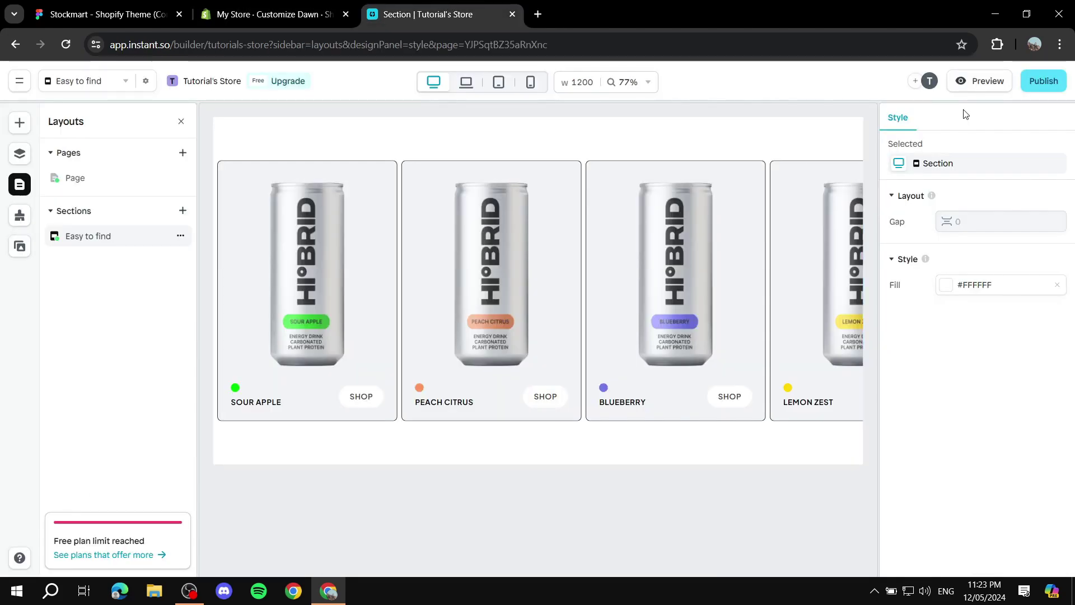
- Switch to the Shopify theme editor, add the "Easy to find" section to the home page template, and look through its settings
click(274, 14)
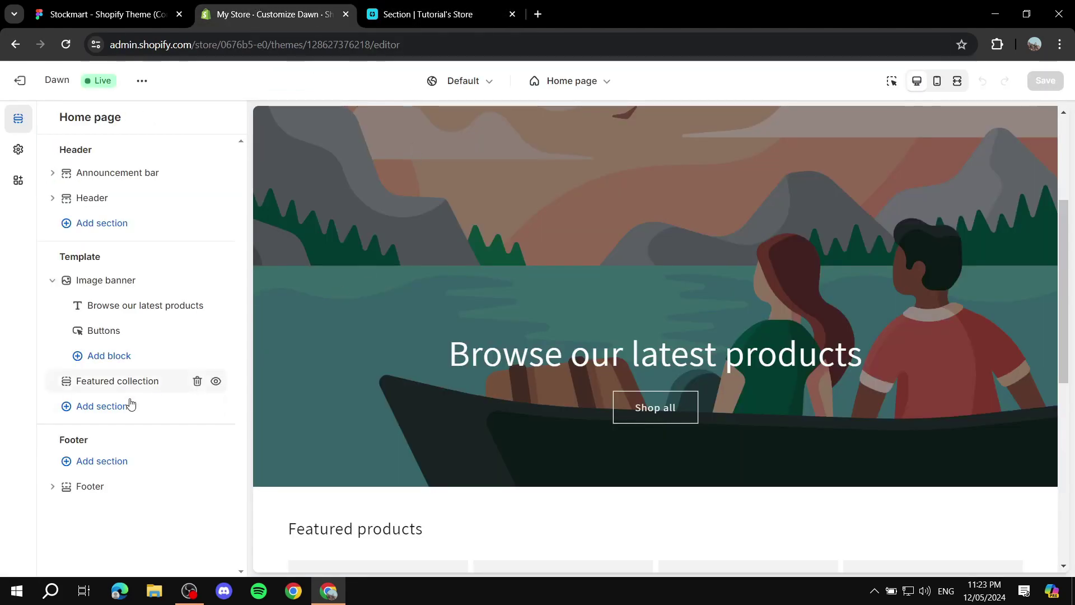
click(109, 408)
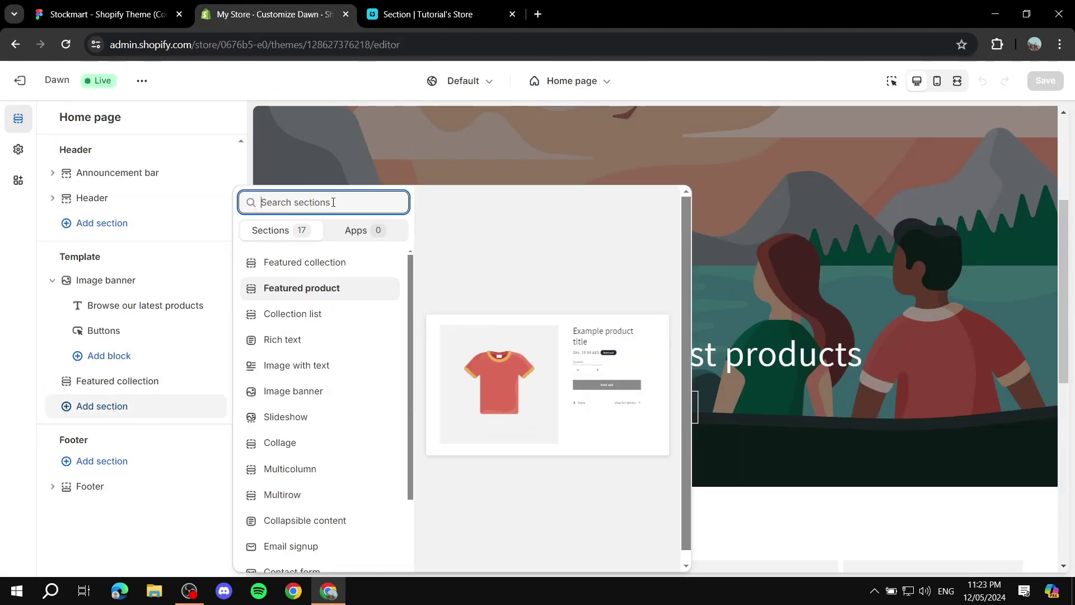
text(Easy to)
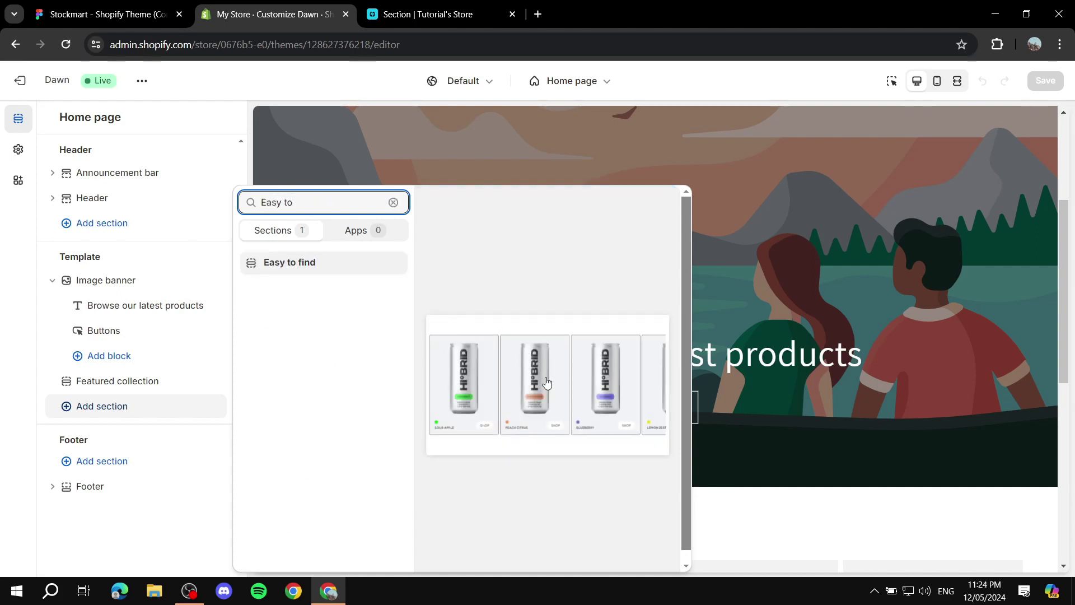
click(543, 382)
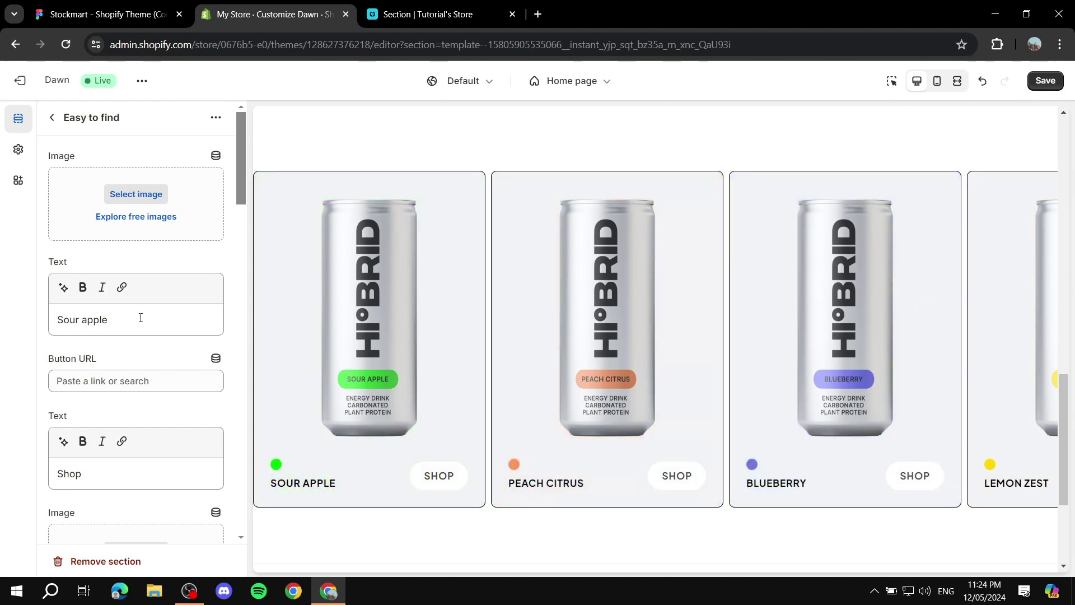
scroll(149, 327, down, 1)
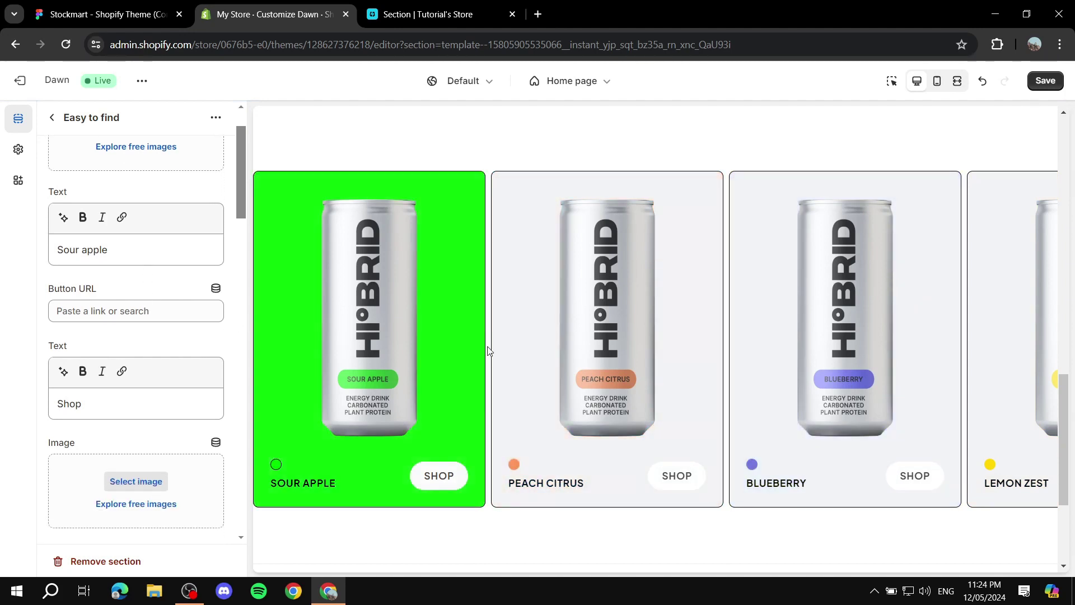
- Return to the Instant builder and check the product source picker of the Products element without selecting a product
key(ctrl+Tab)
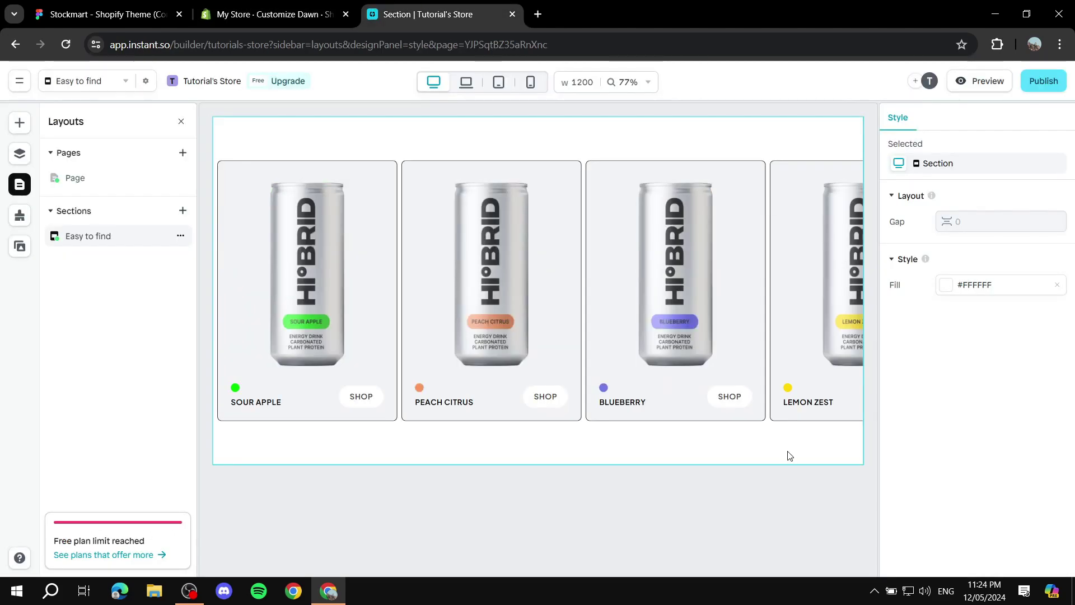
click(487, 131)
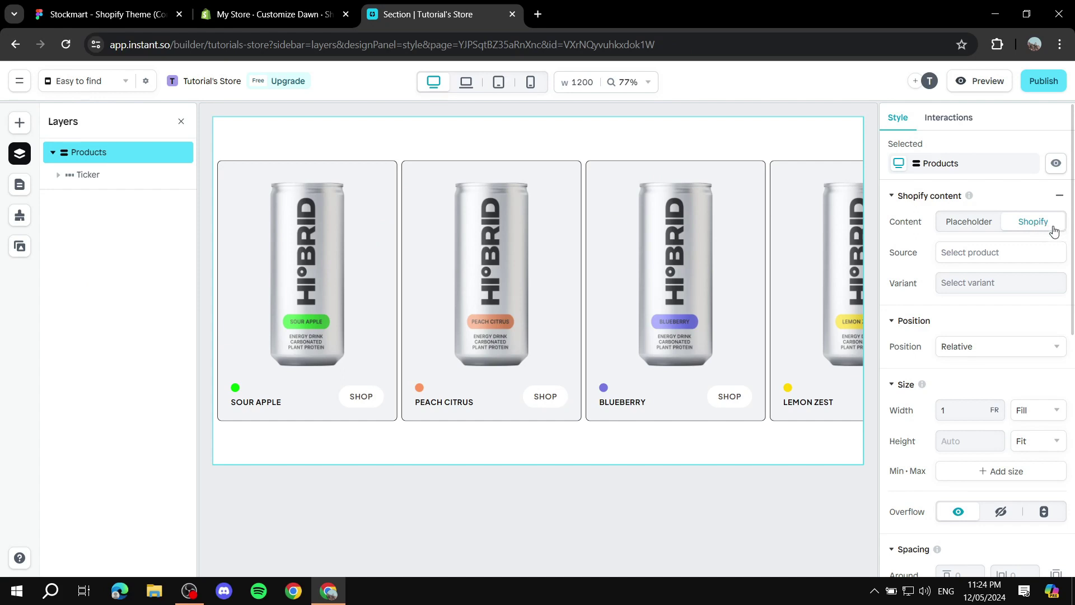
click(986, 252)
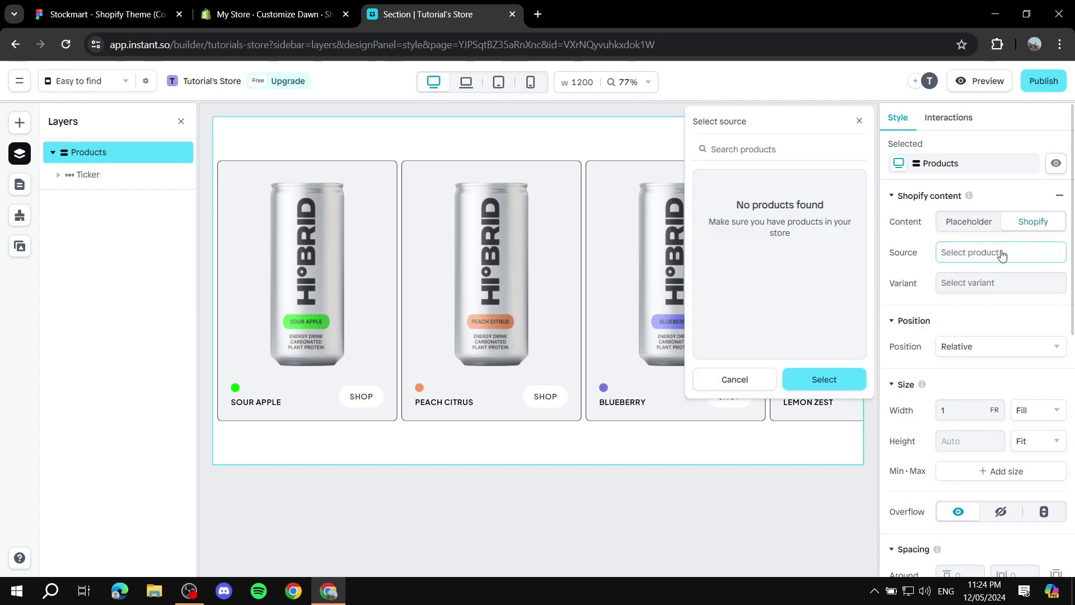
click(1001, 255)
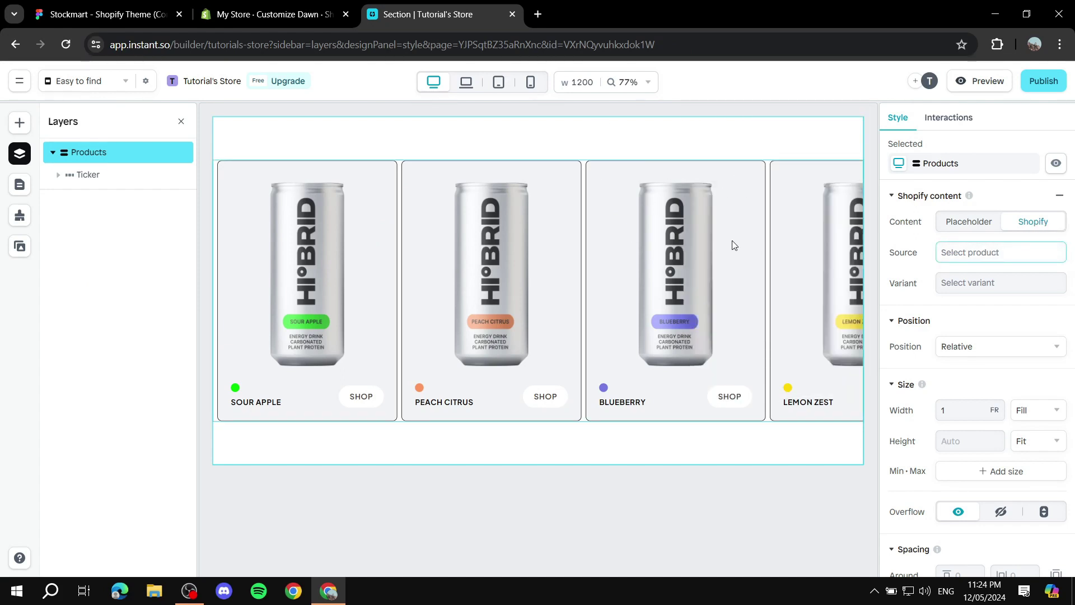
- Review the Stockmart cover design in Figma and the home page preview in the Shopify theme editor
click(268, 14)
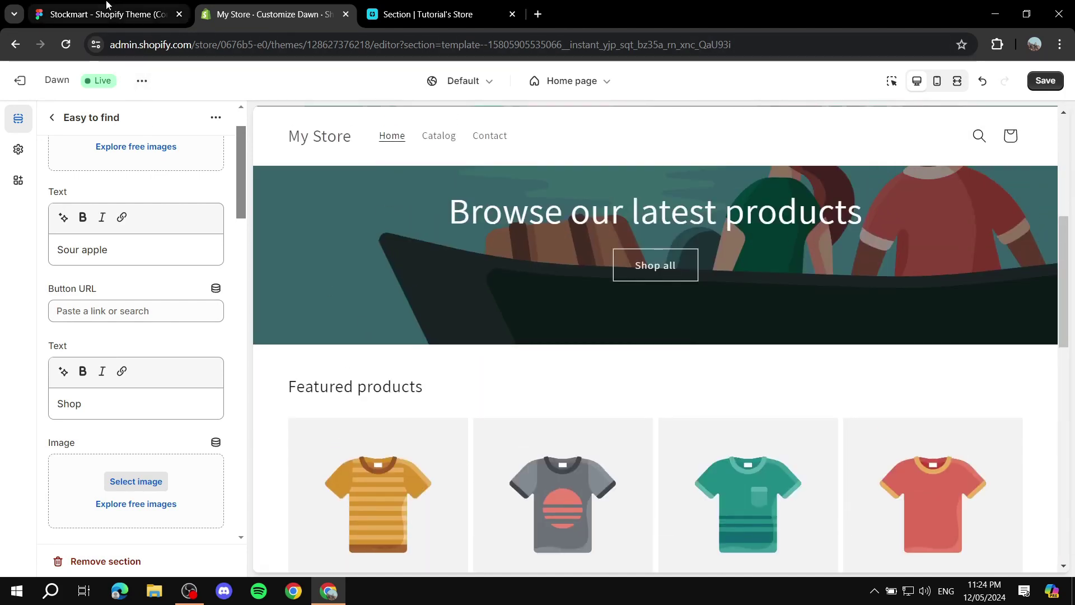
click(107, 14)
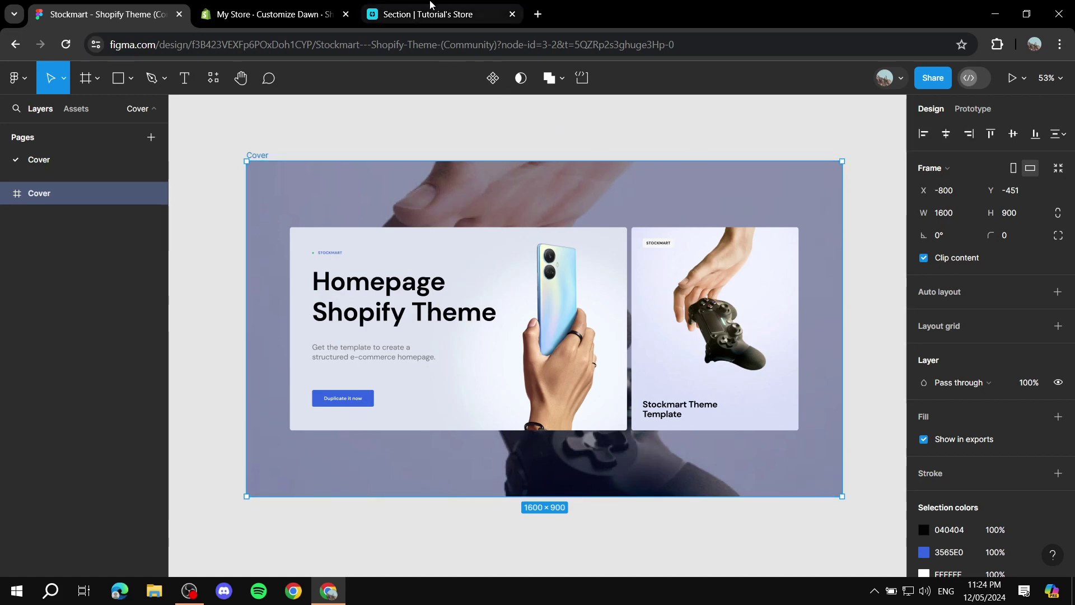
click(269, 14)
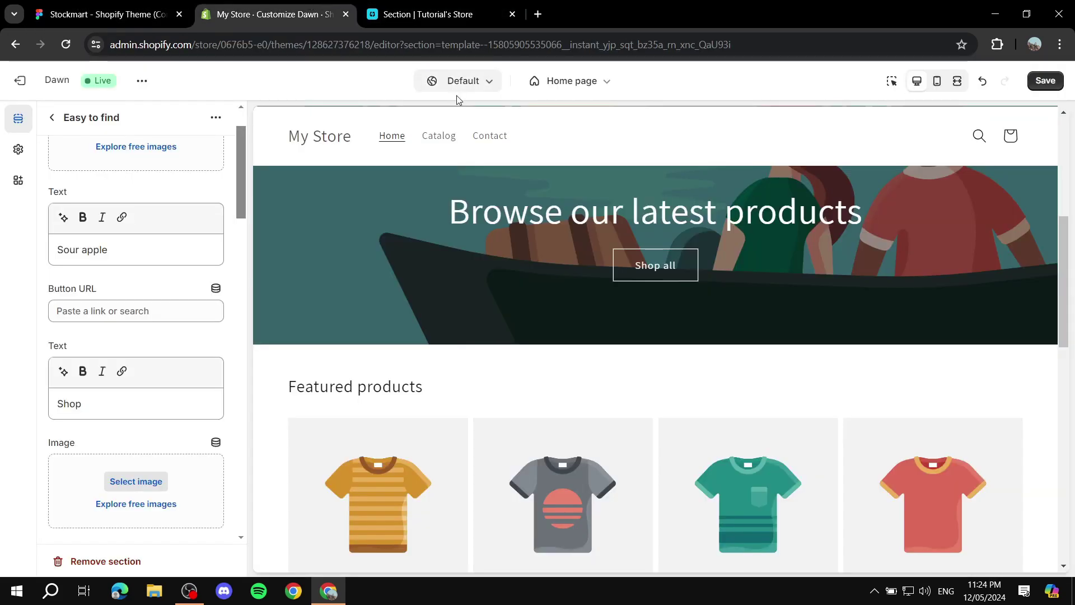
scroll(740, 287, down, 3)
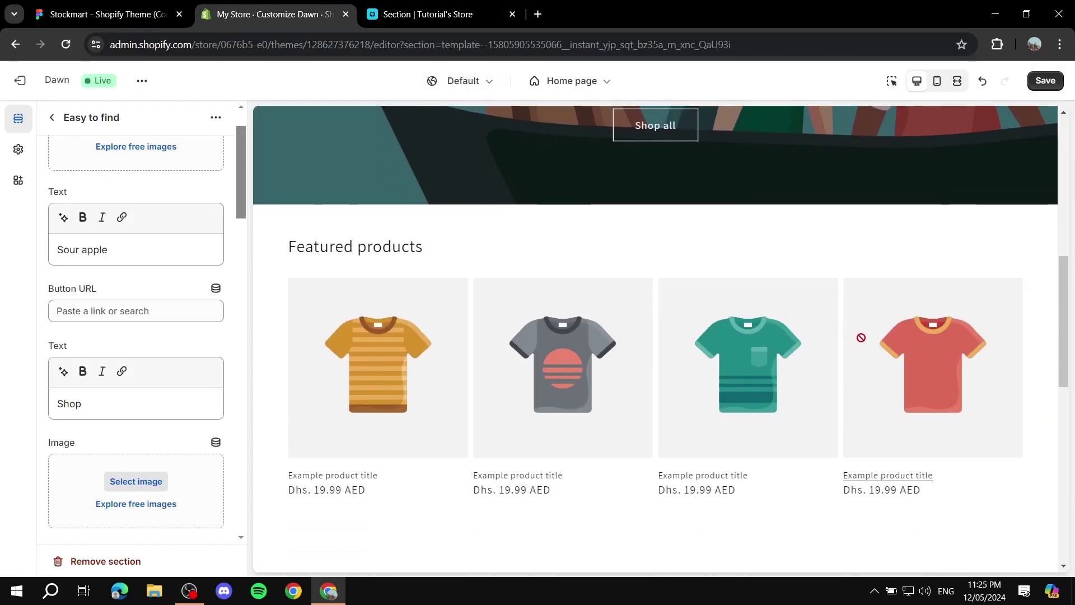
scroll(894, 379, up, 1)
scroll(894, 379, up, 5)
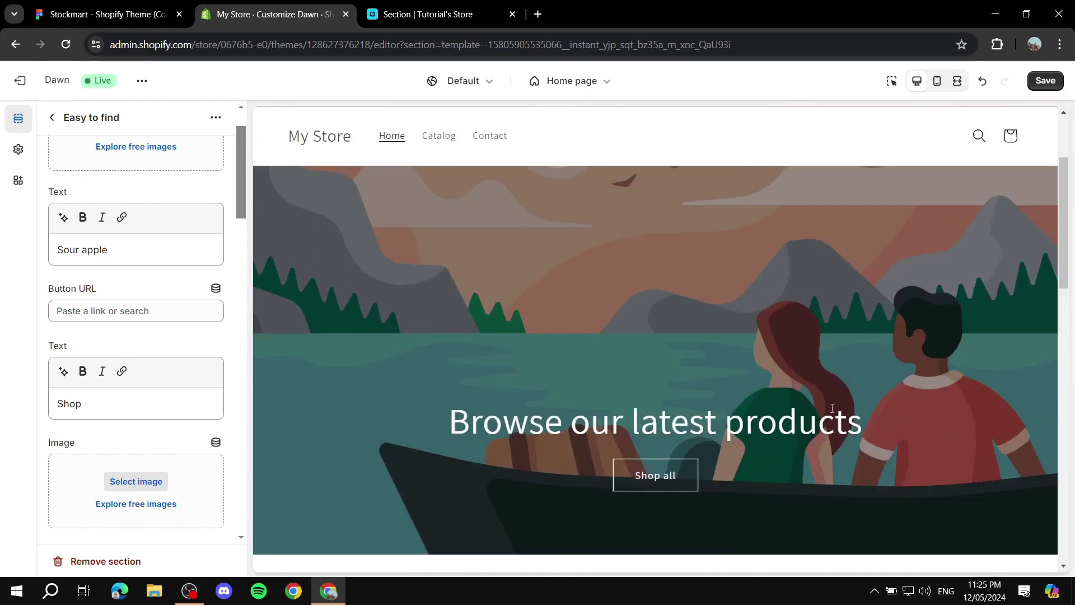